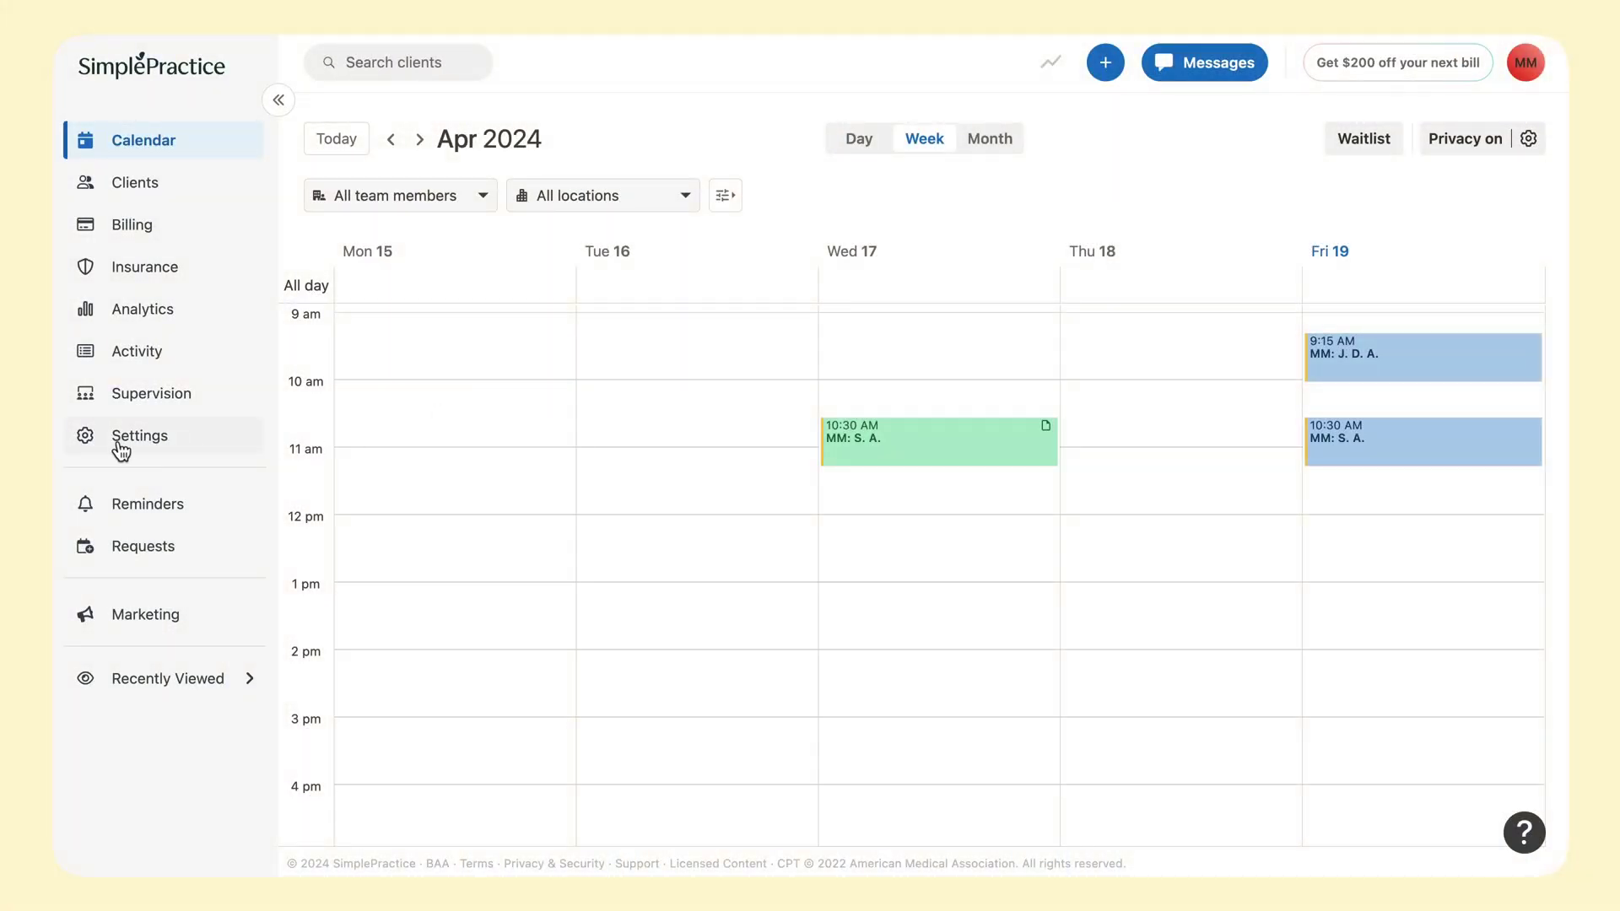
Go to Settings, then Documentation, then the Shareable documents page.
left_click(139, 447)
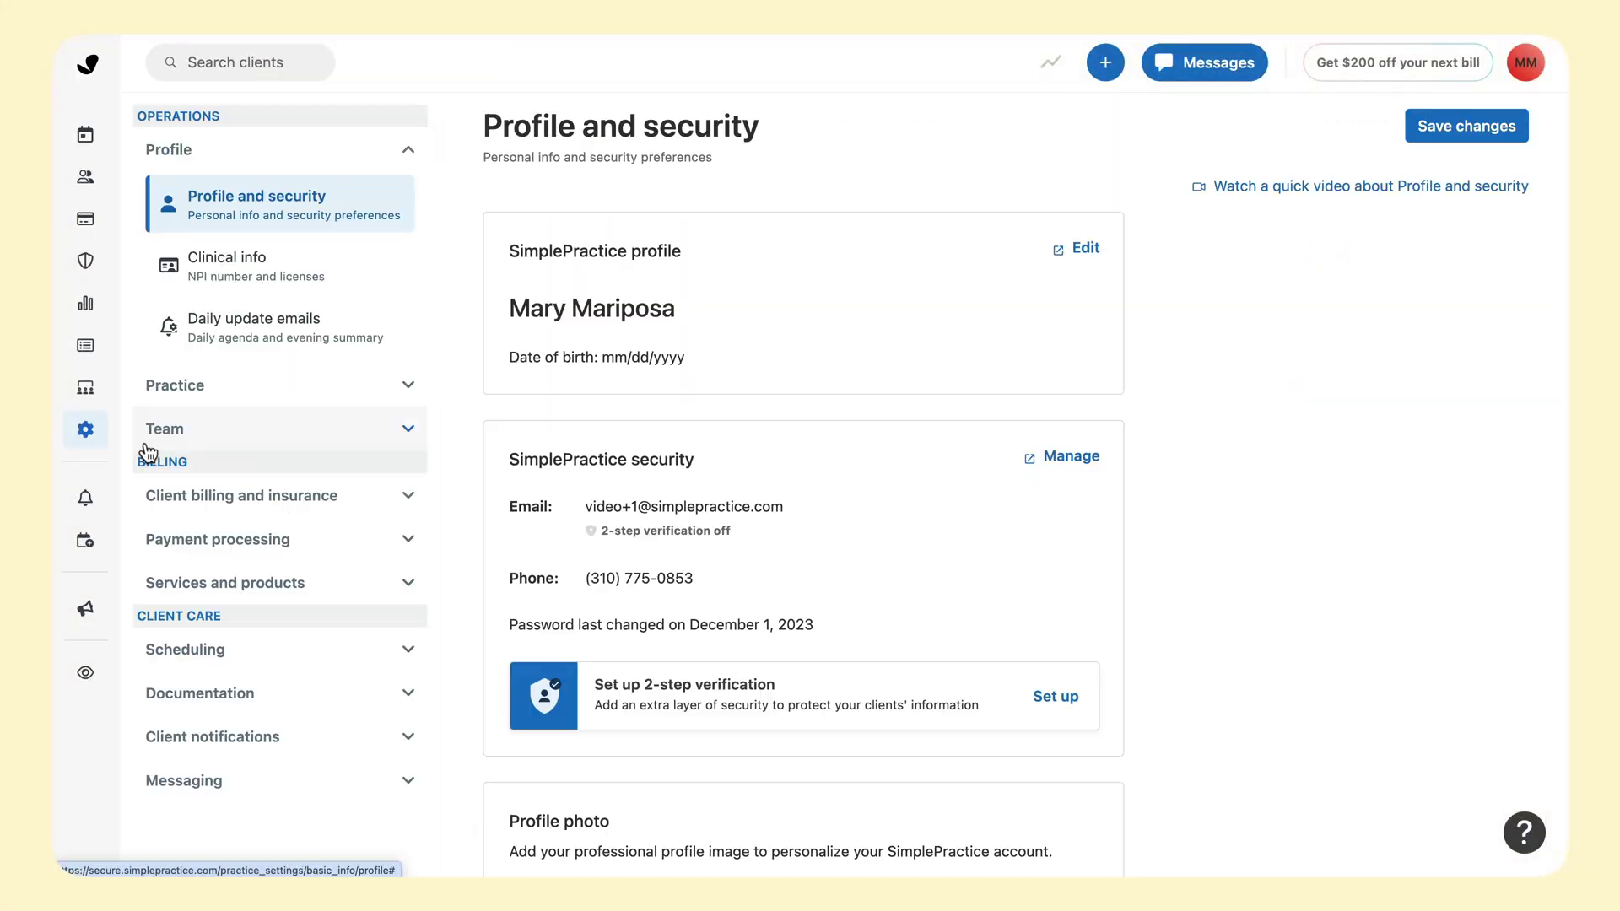
left_click(213, 697)
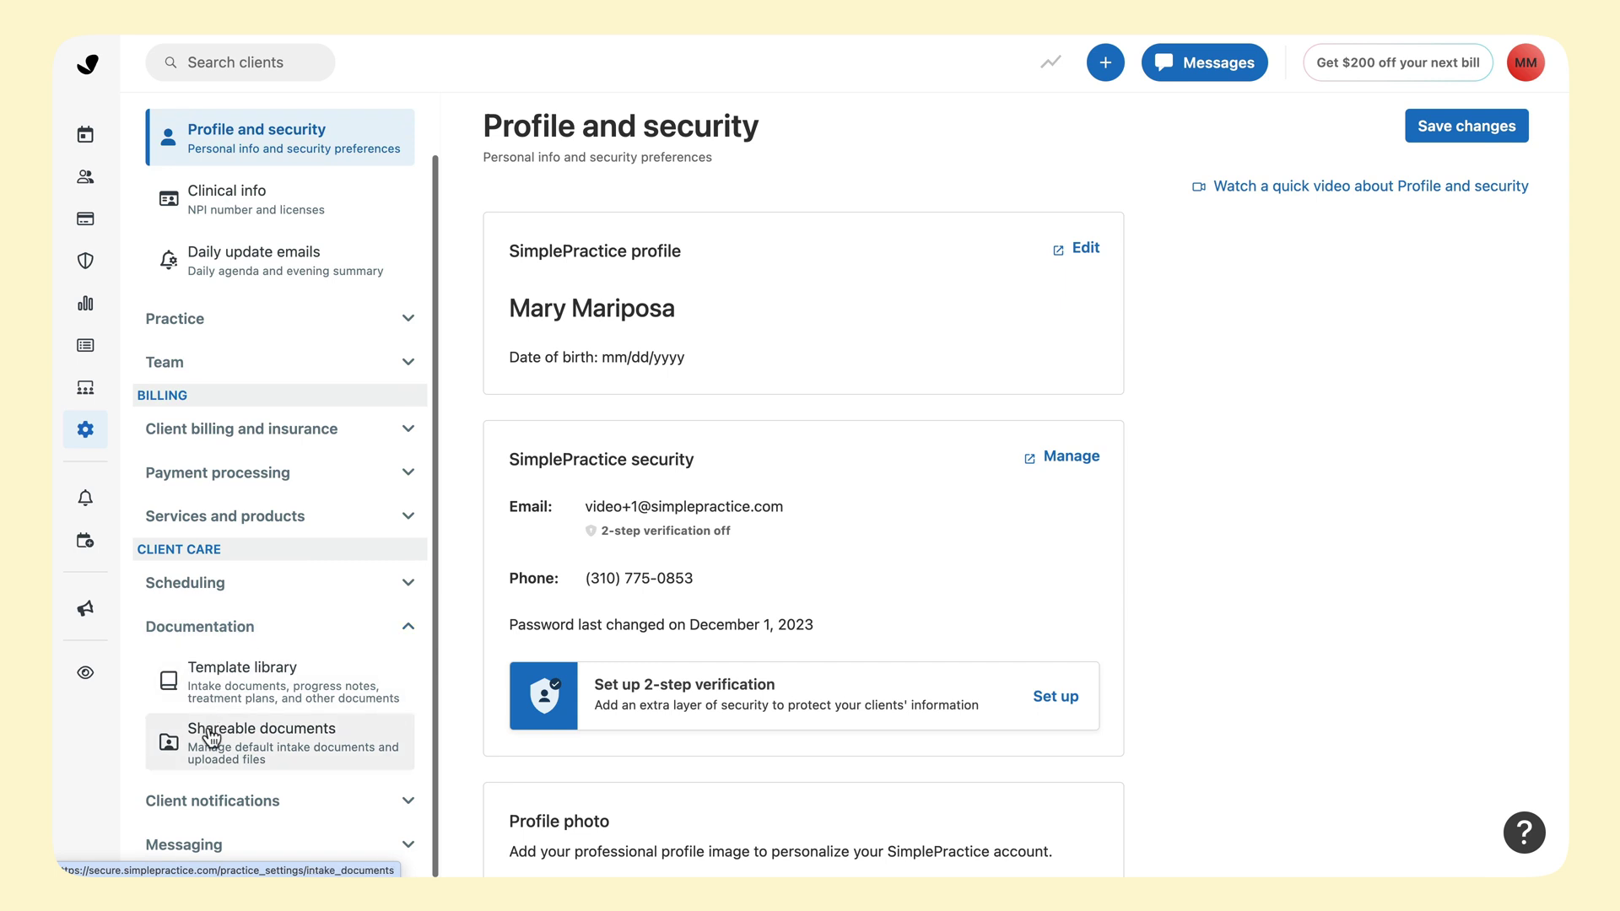
left_click(286, 763)
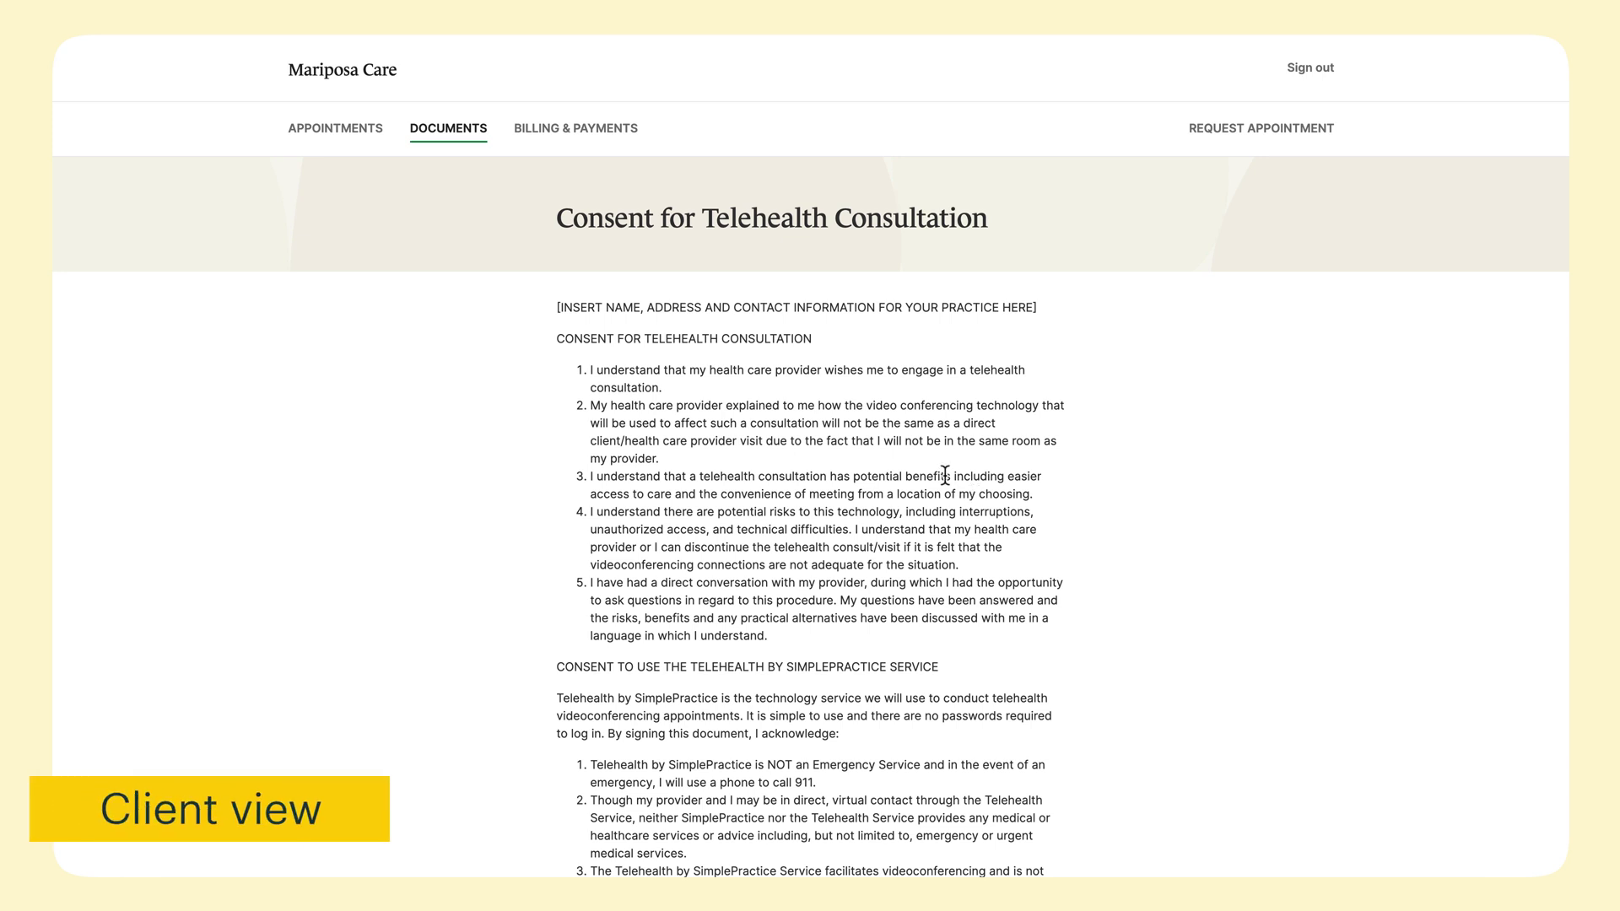
E-sign the Consent for Telehealth Consultation with the client's full name and submit it.
scroll(874, 383, "down", 8)
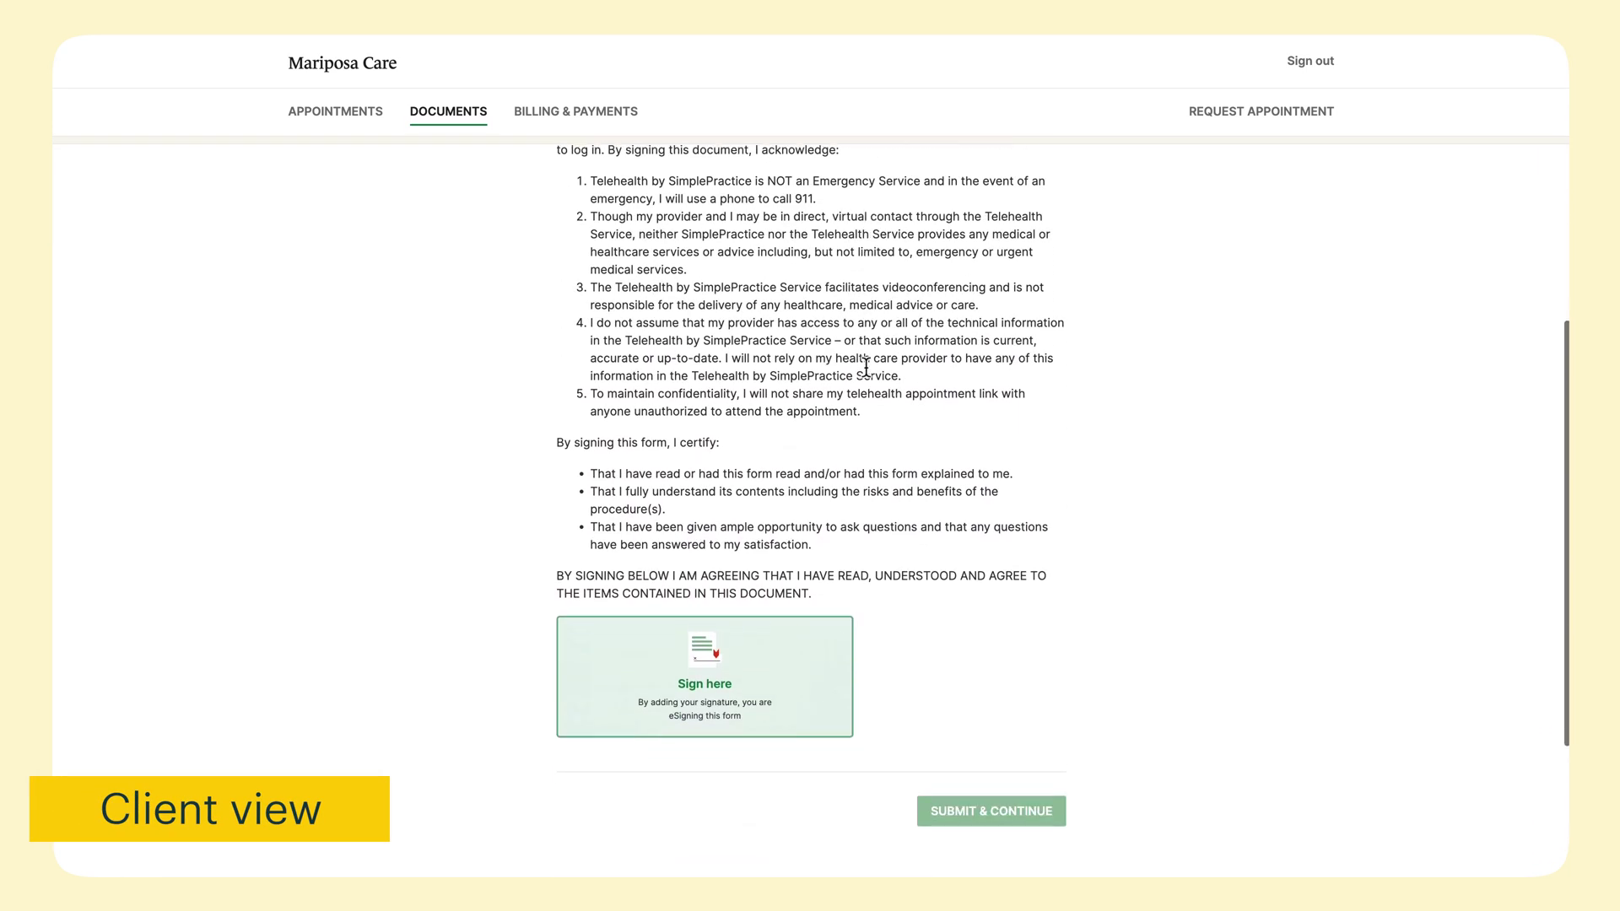
left_click(788, 595)
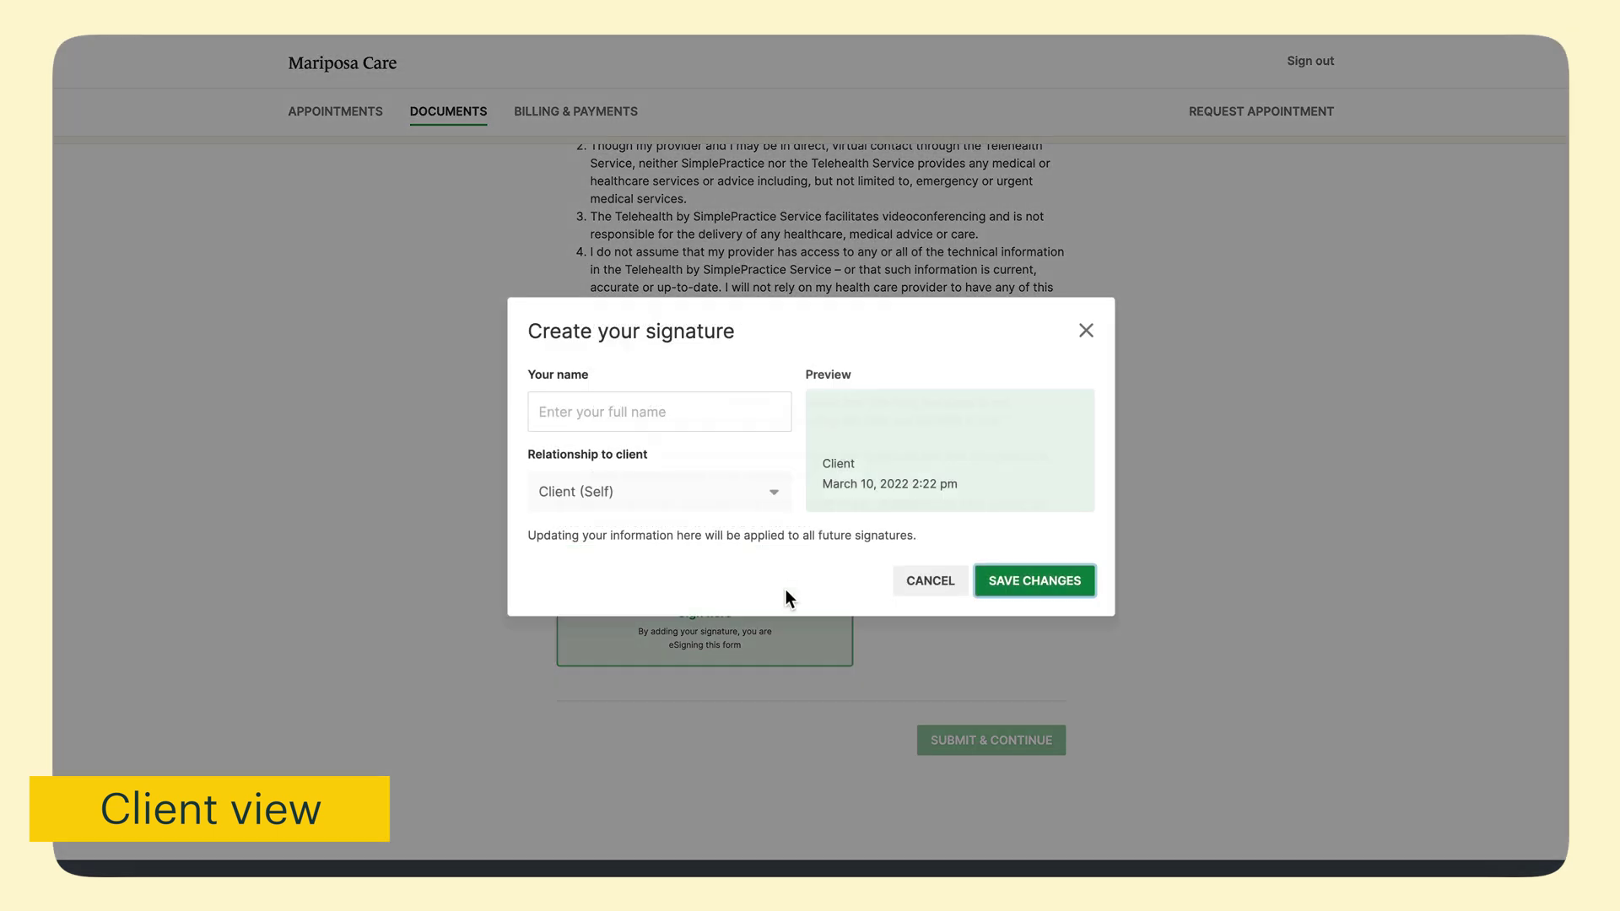
type("Jamie Appleseed")
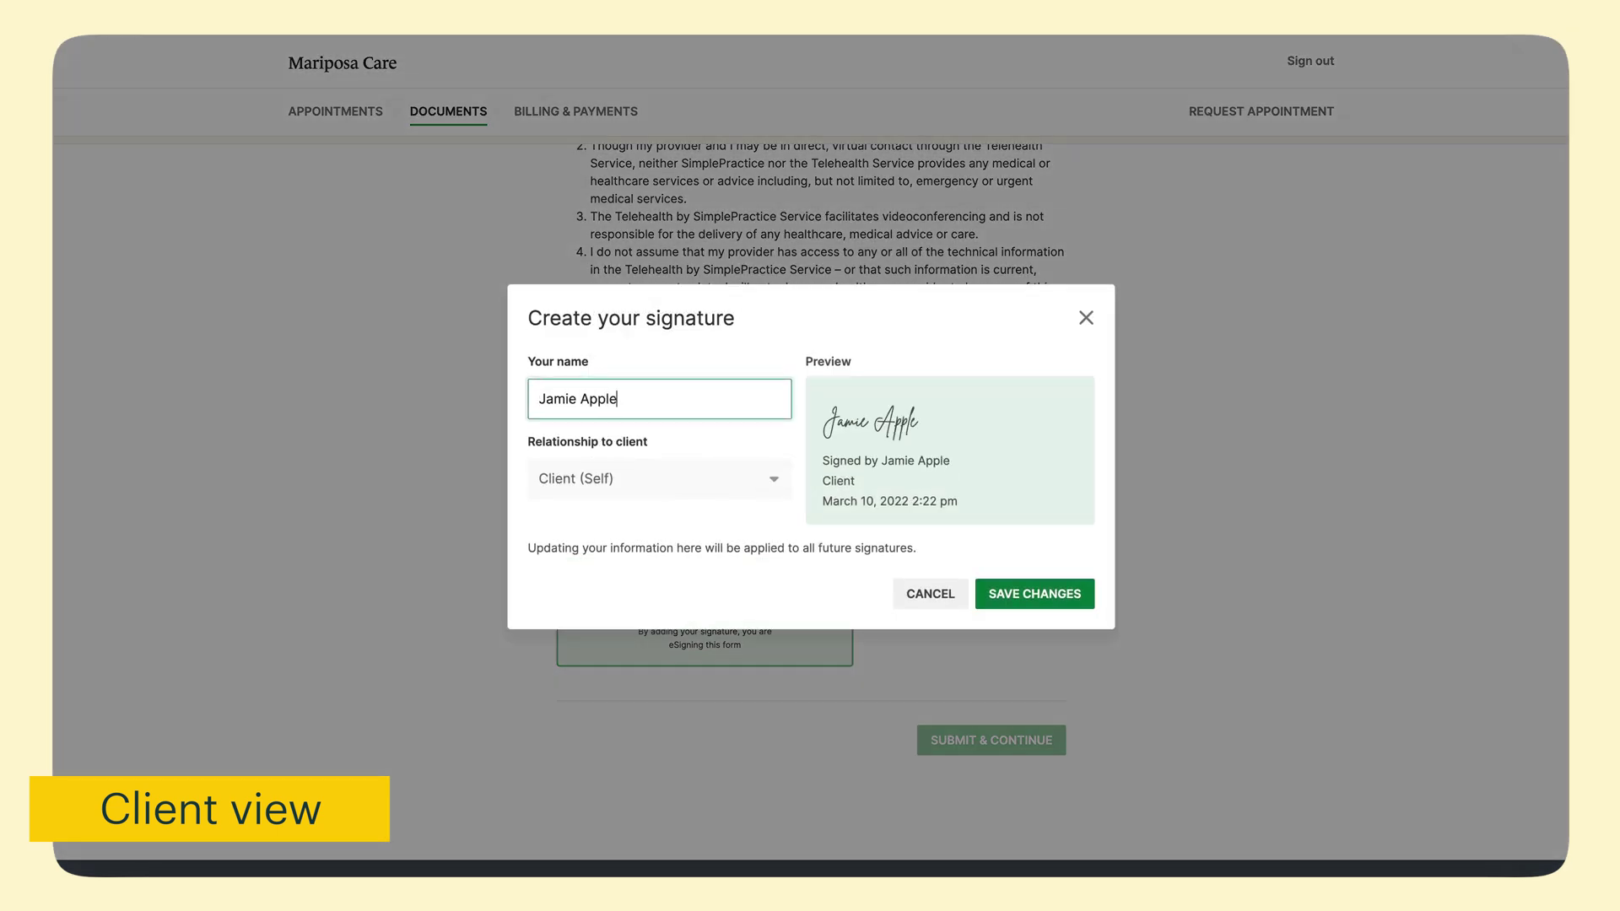
left_click(1027, 606)
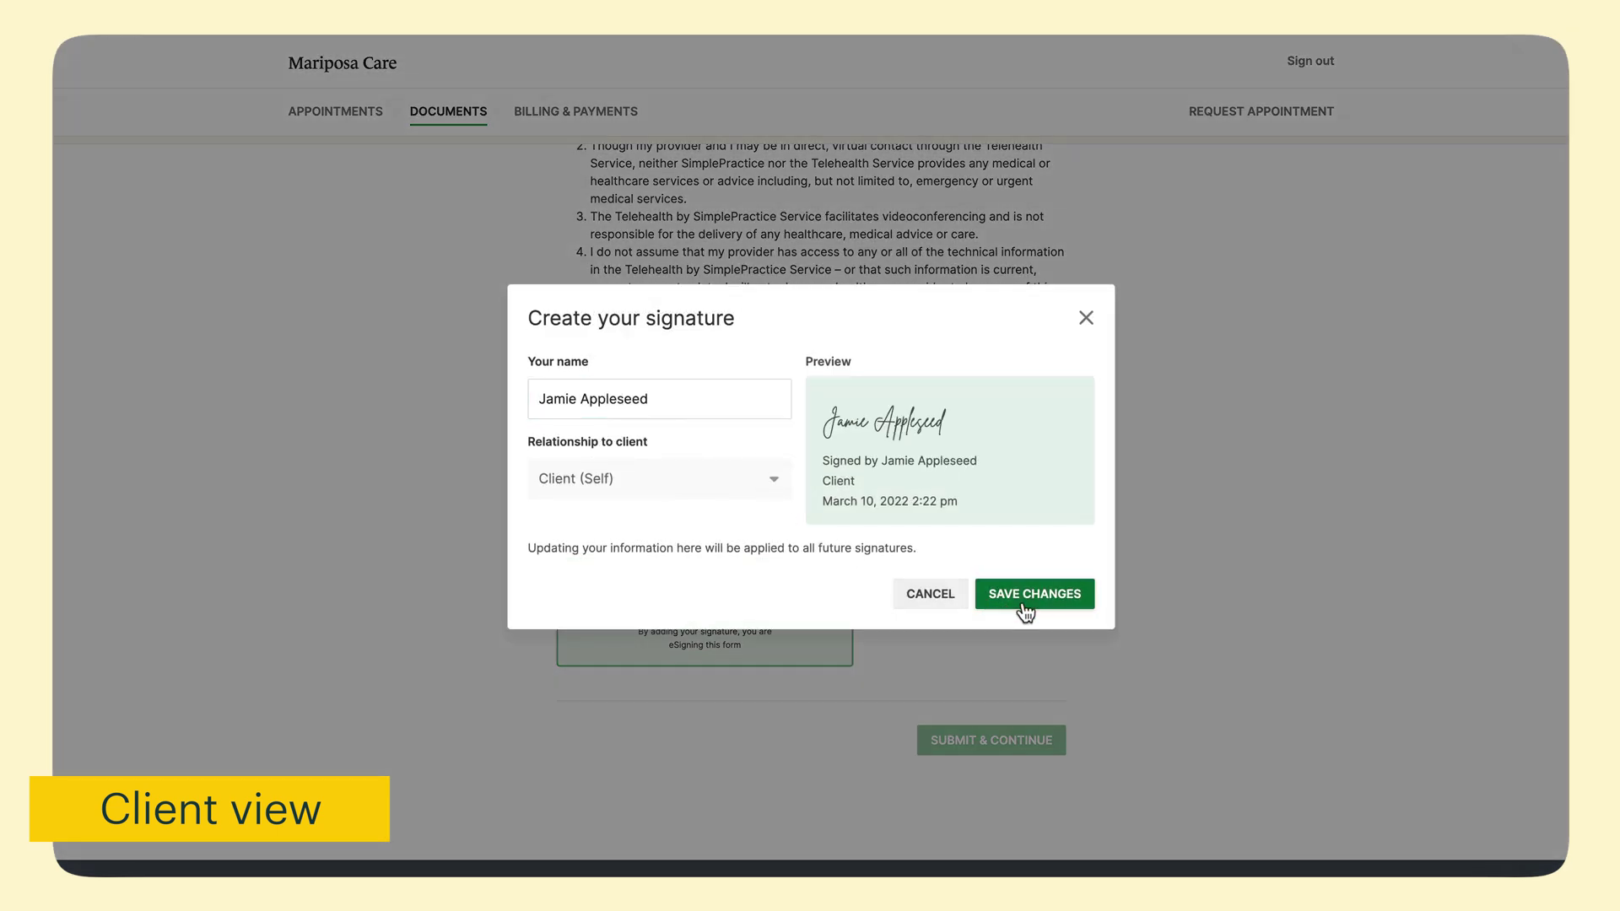
left_click(1003, 764)
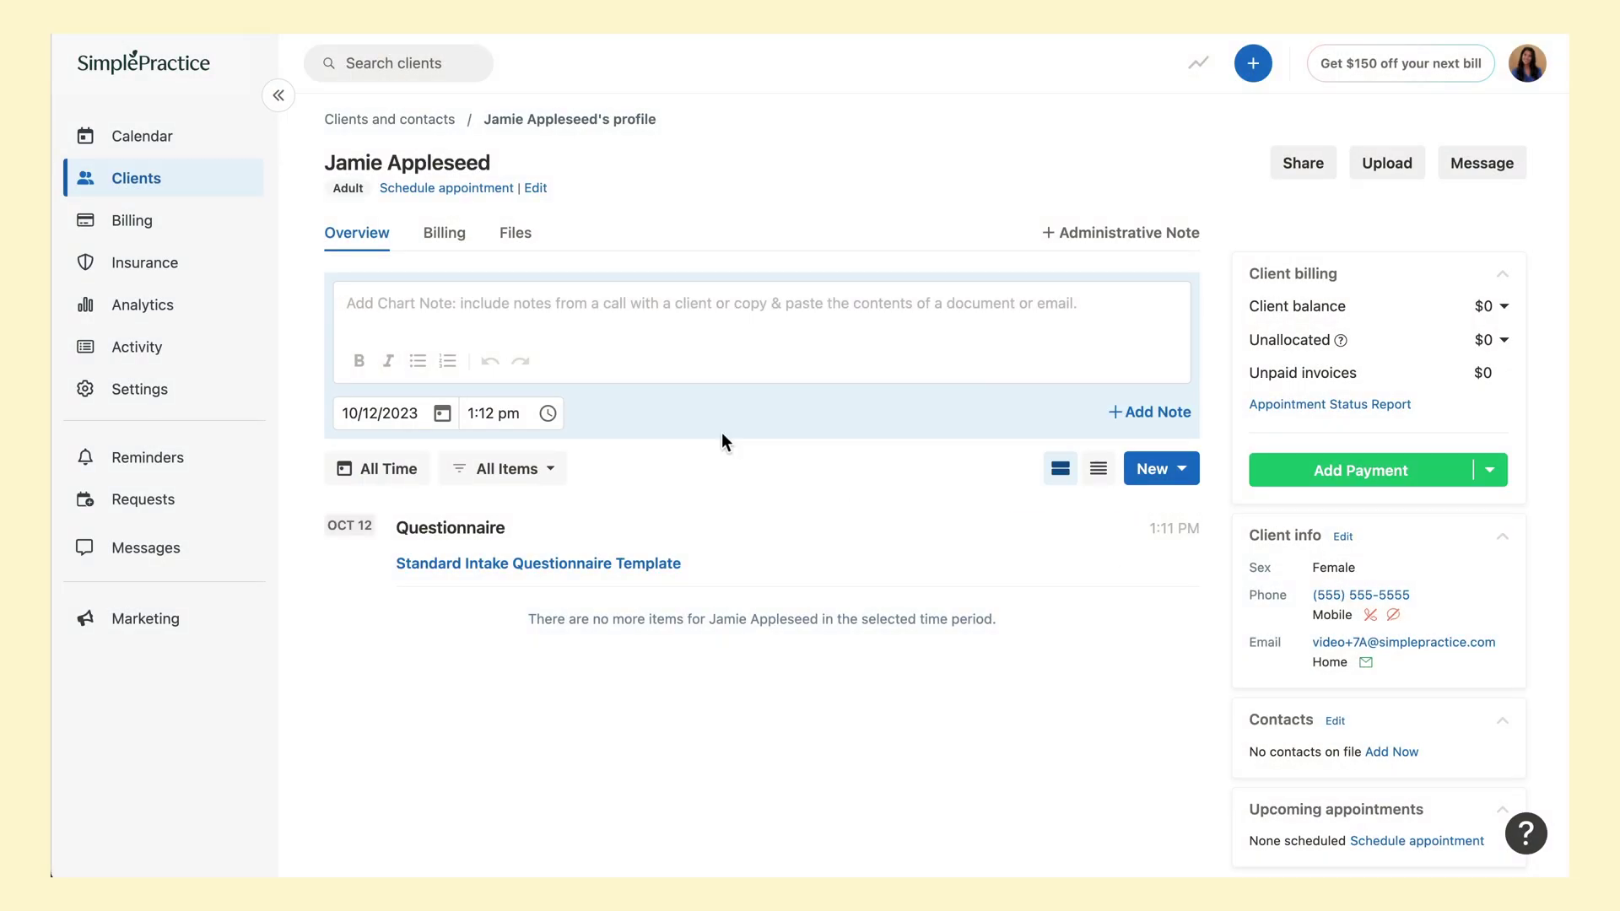
Open the client's Files tab and view the signed Notice of Privacy Practices PDF.
left_click(516, 239)
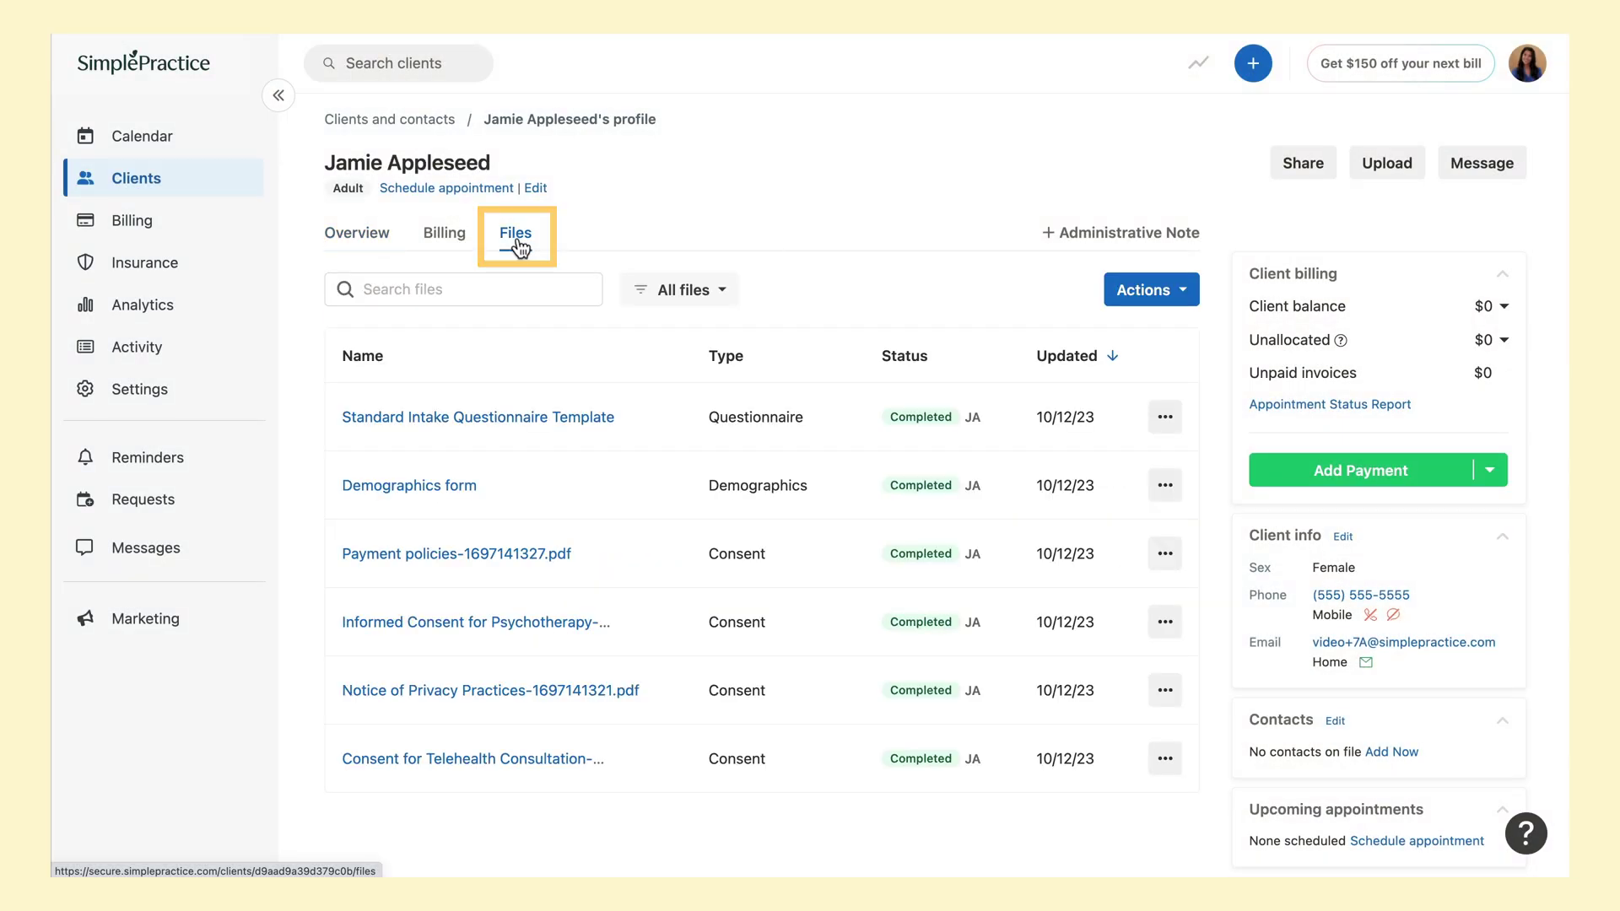
left_click(410, 690)
scroll(894, 481, "down", 7)
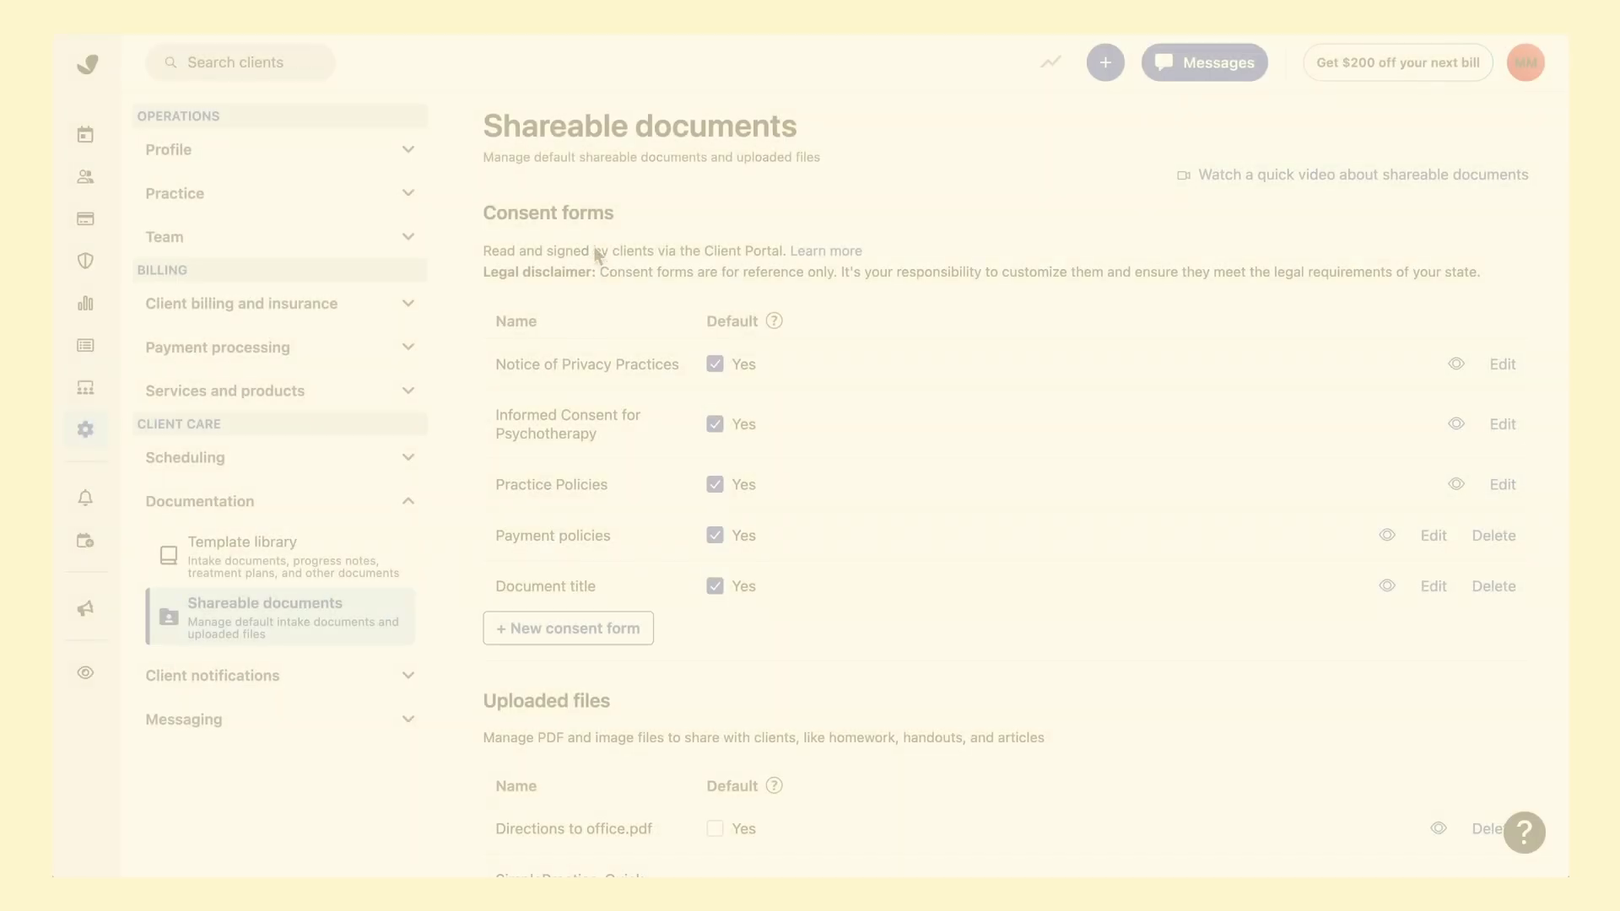
left_click(1502, 365)
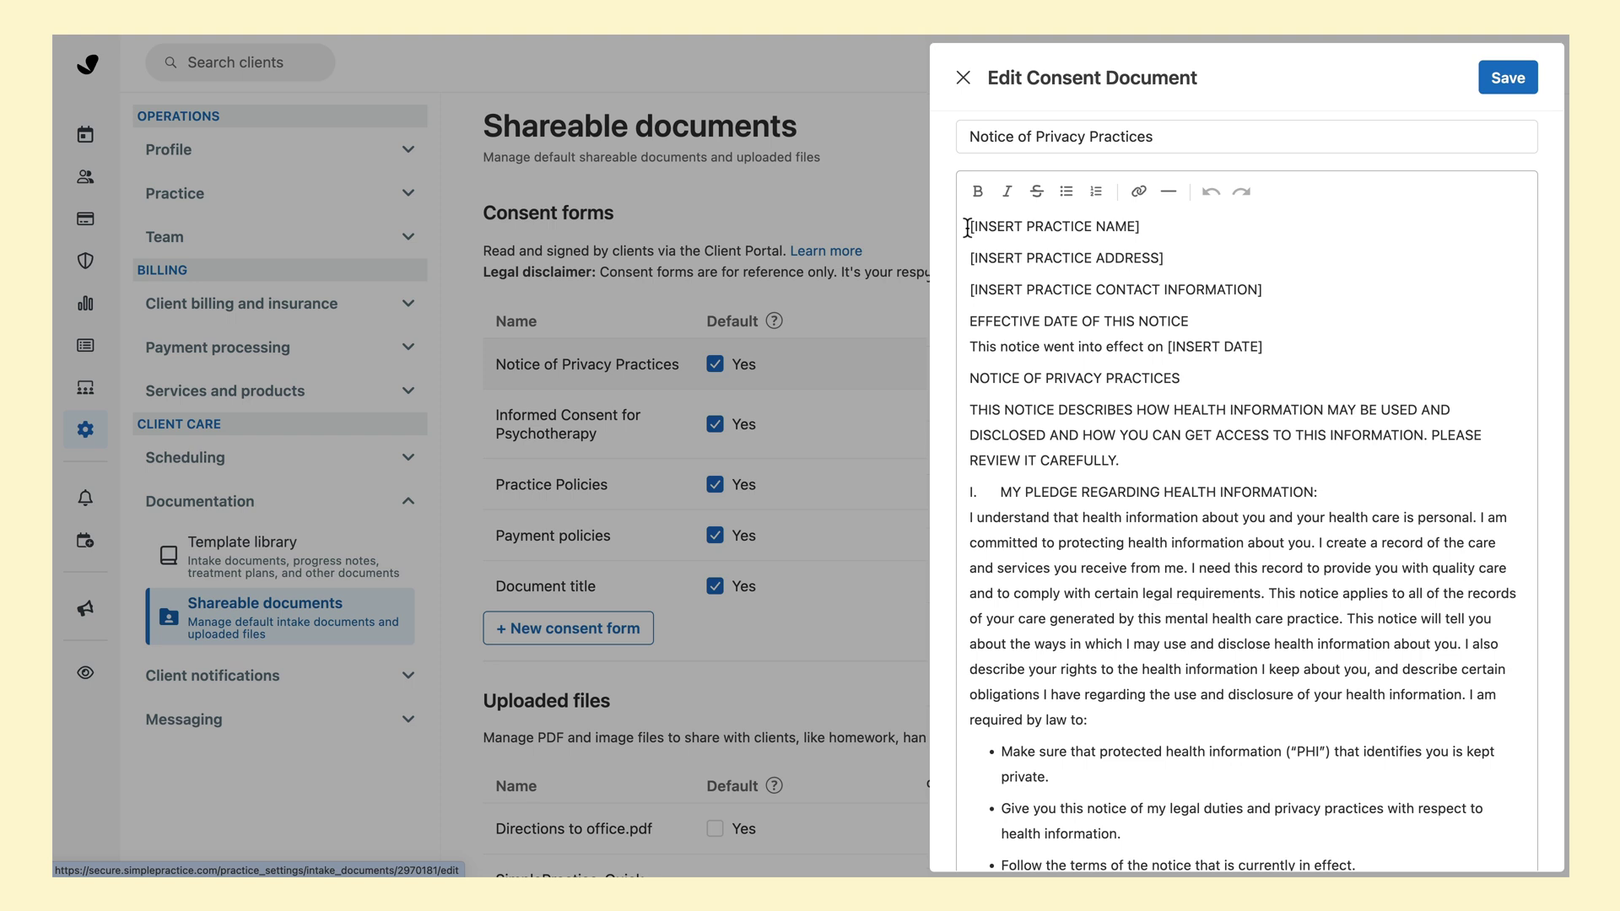
left_click_drag(967, 227, 1139, 233)
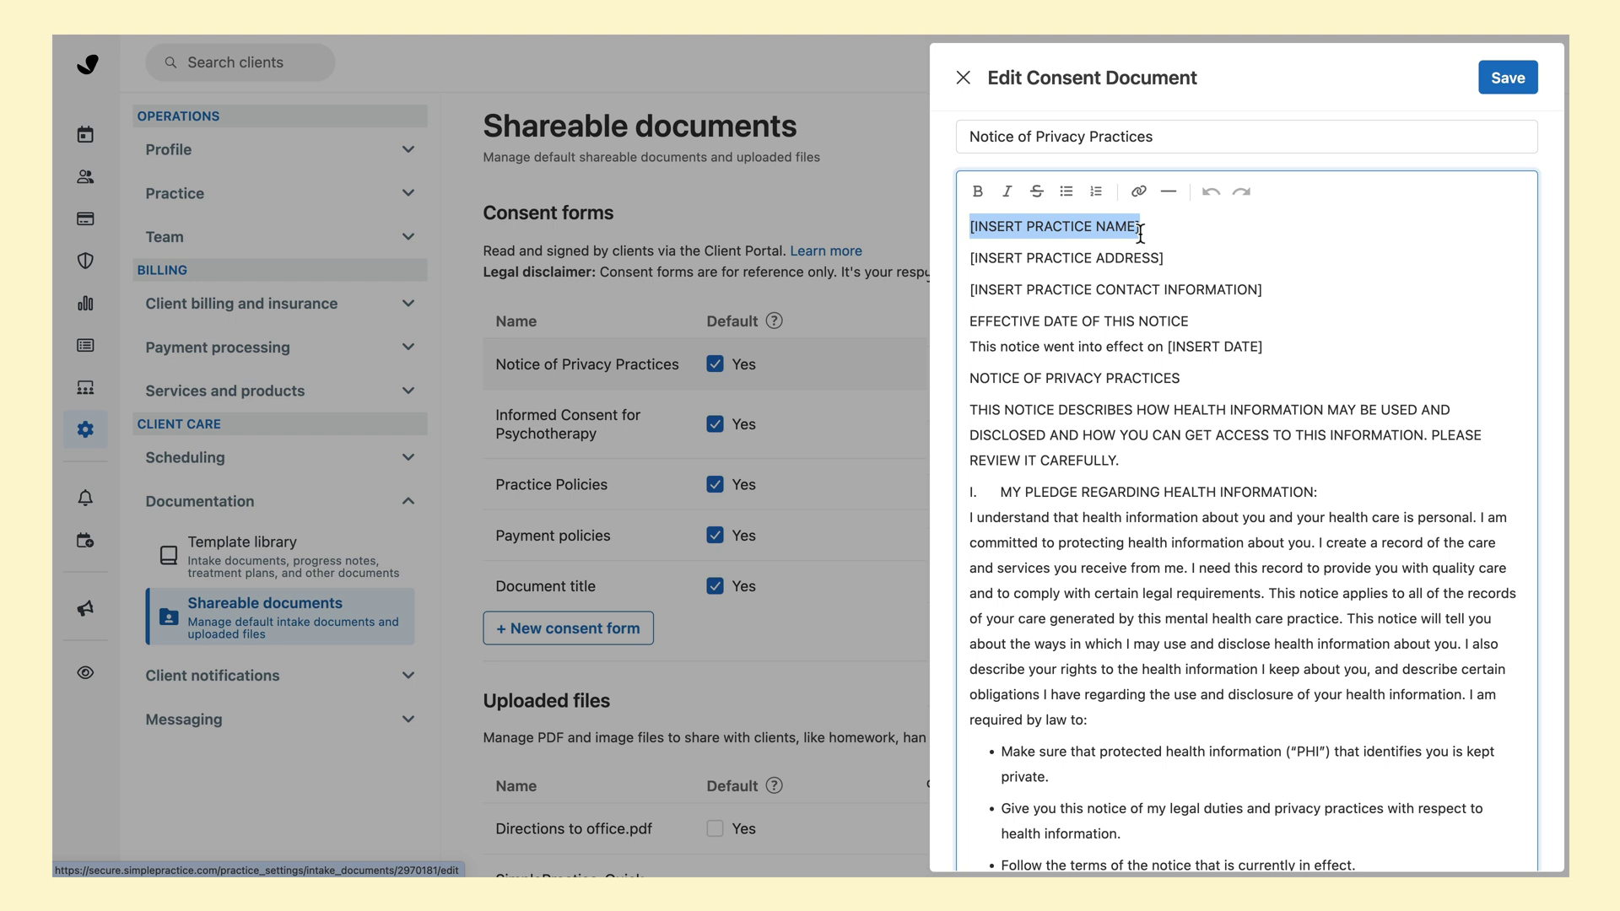
left_click(1140, 233)
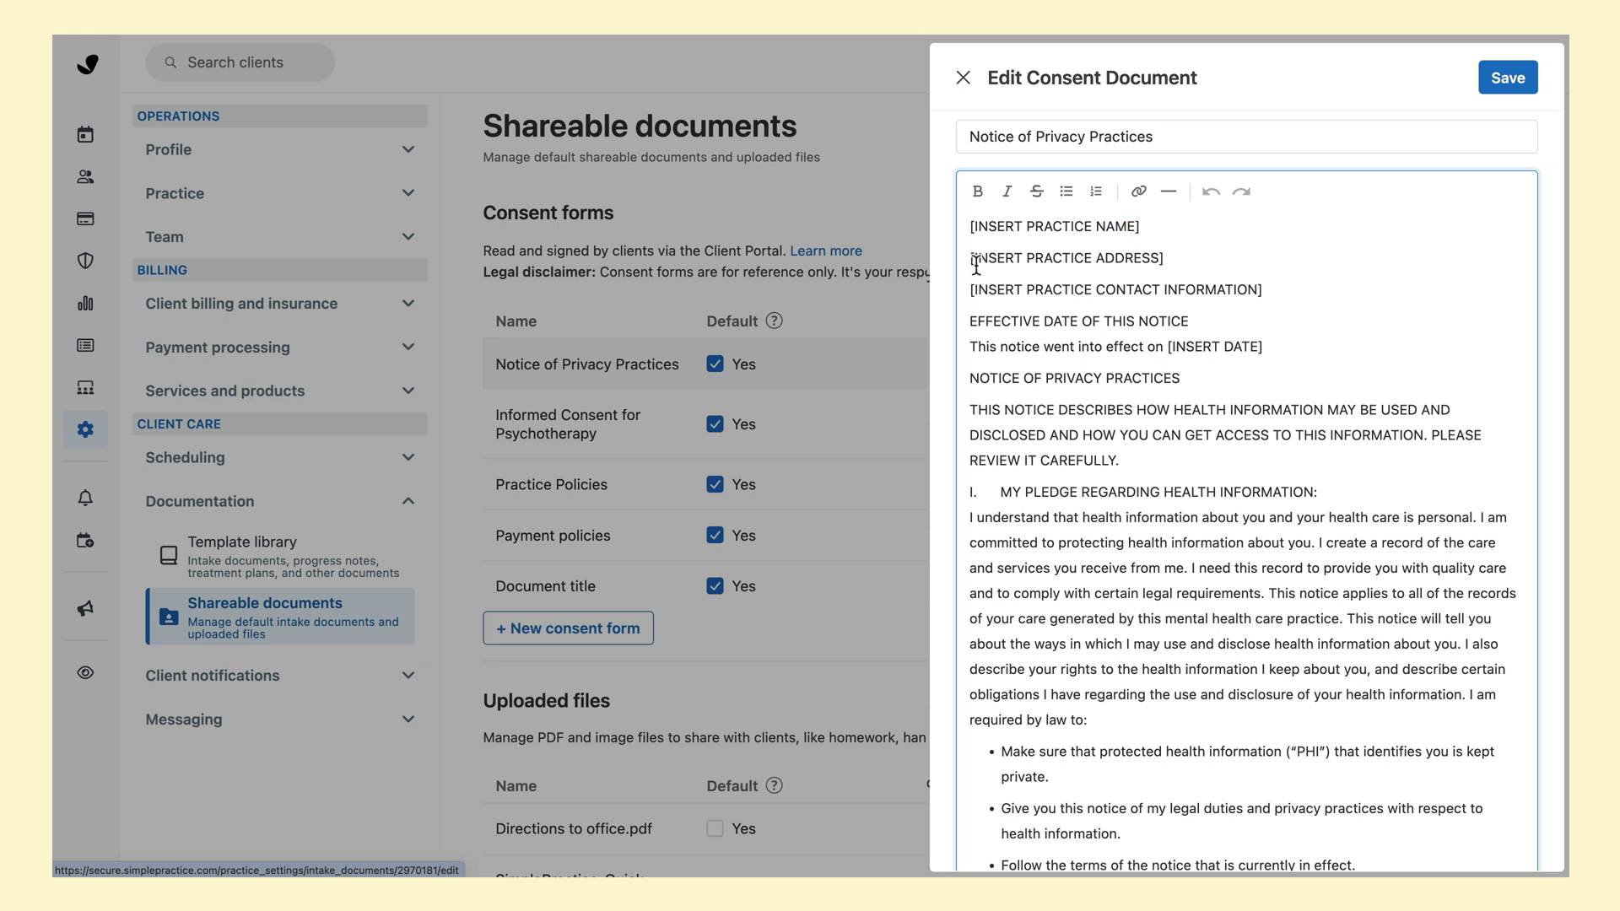
left_click_drag(976, 267, 1192, 268)
left_click(1191, 269)
left_click_drag(1168, 349, 1266, 347)
left_click(1265, 348)
scroll(1257, 349, "down", 5)
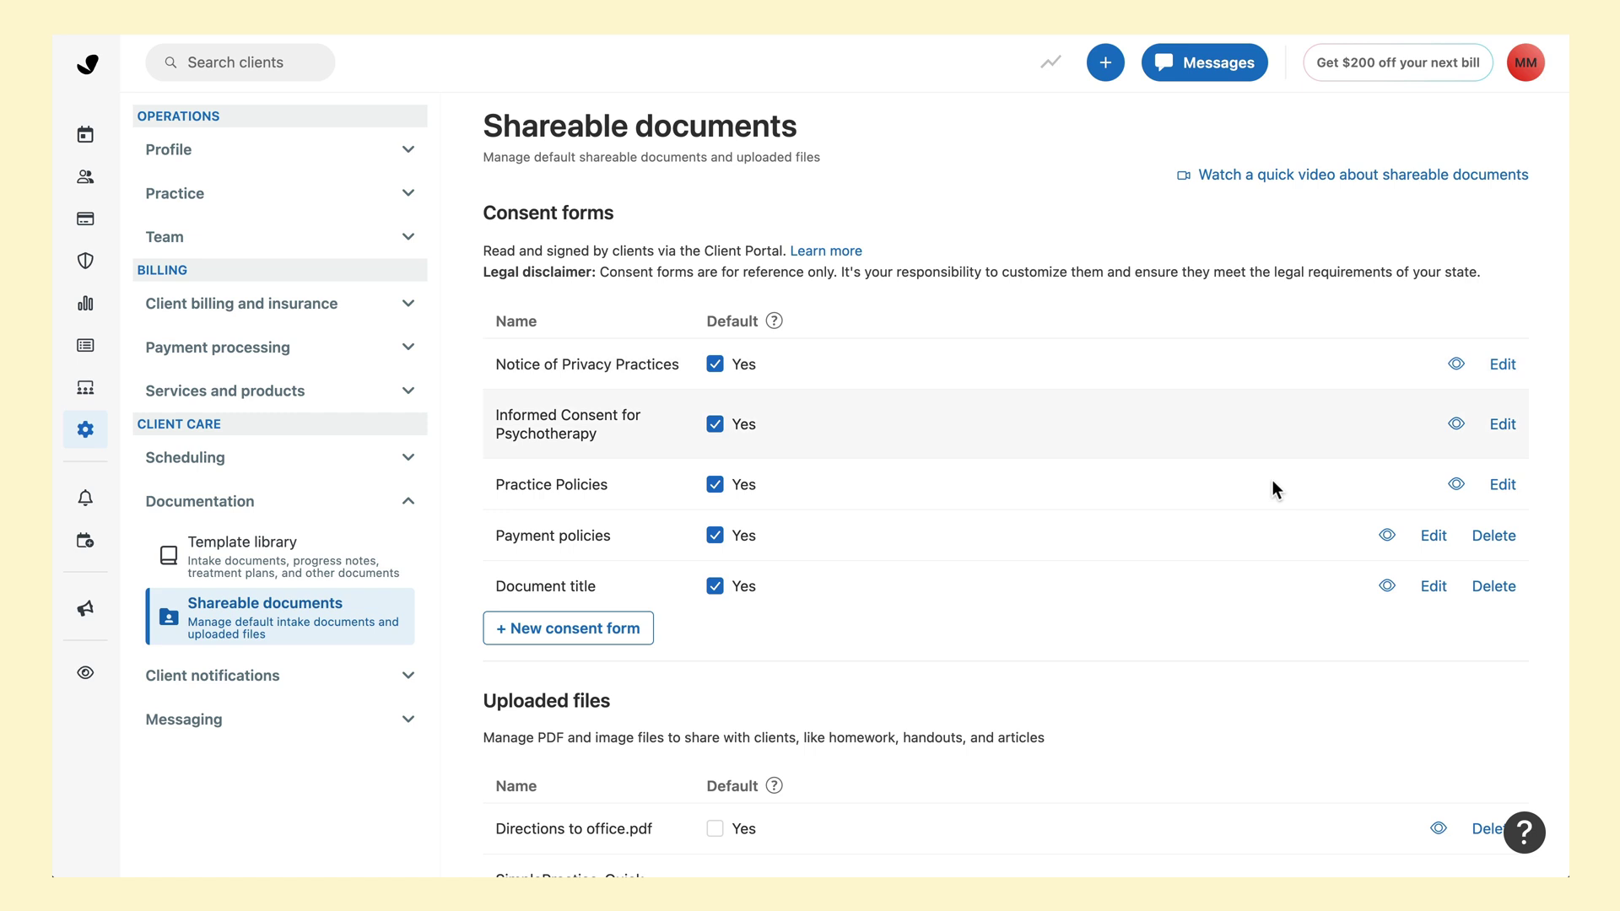
Start a new consent form titled Sample Consent Document and add a client signature to it.
left_click(599, 646)
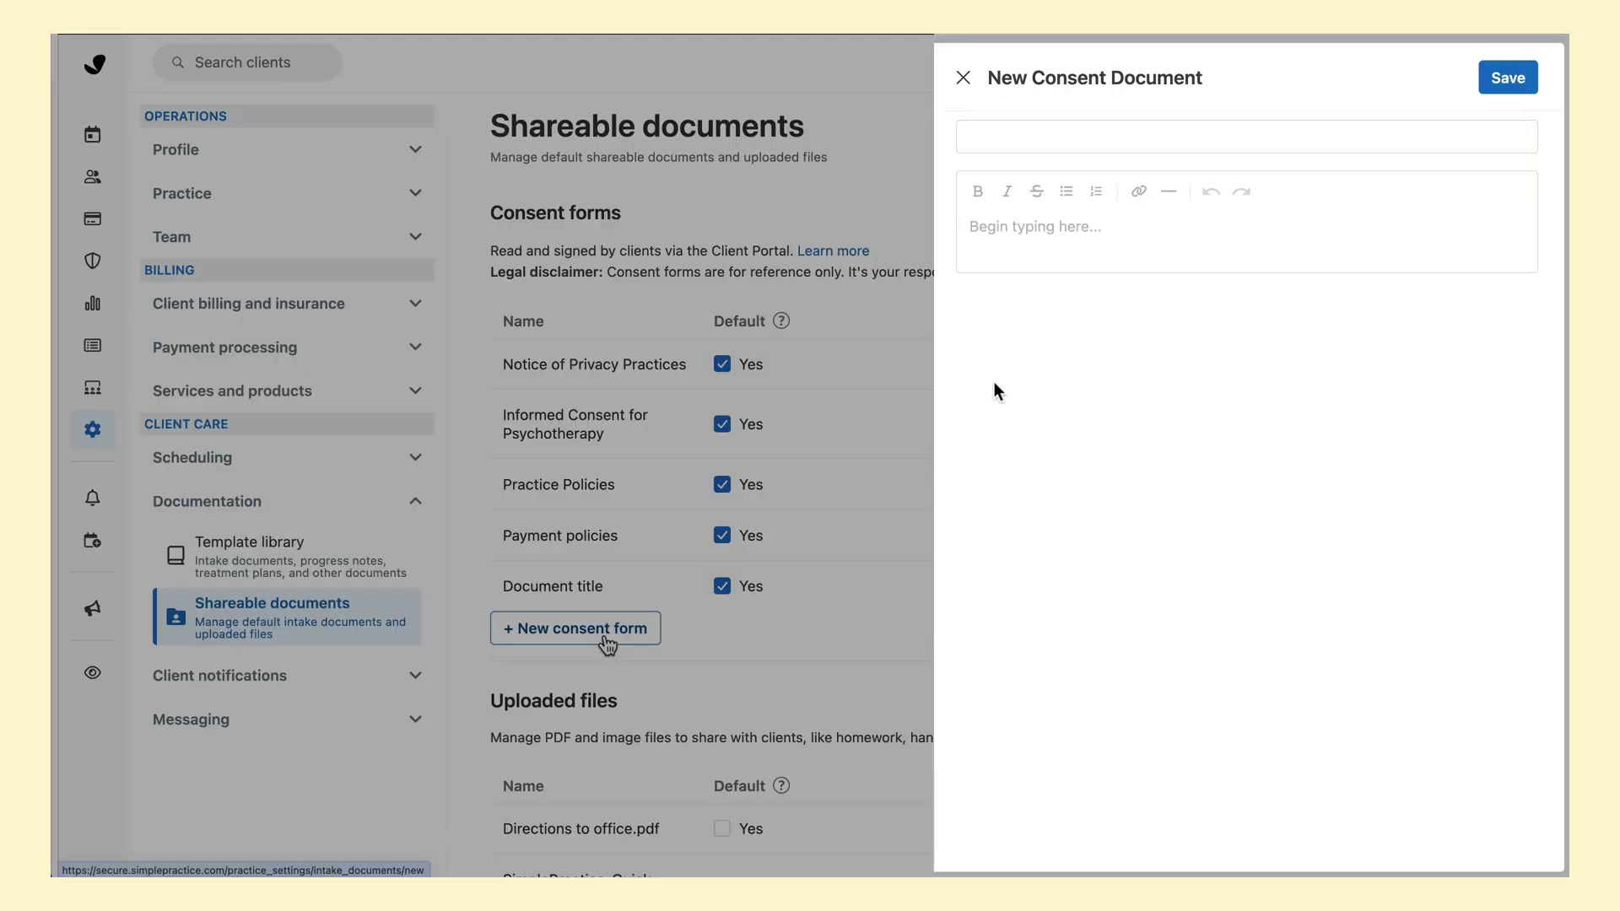
left_click(1052, 137)
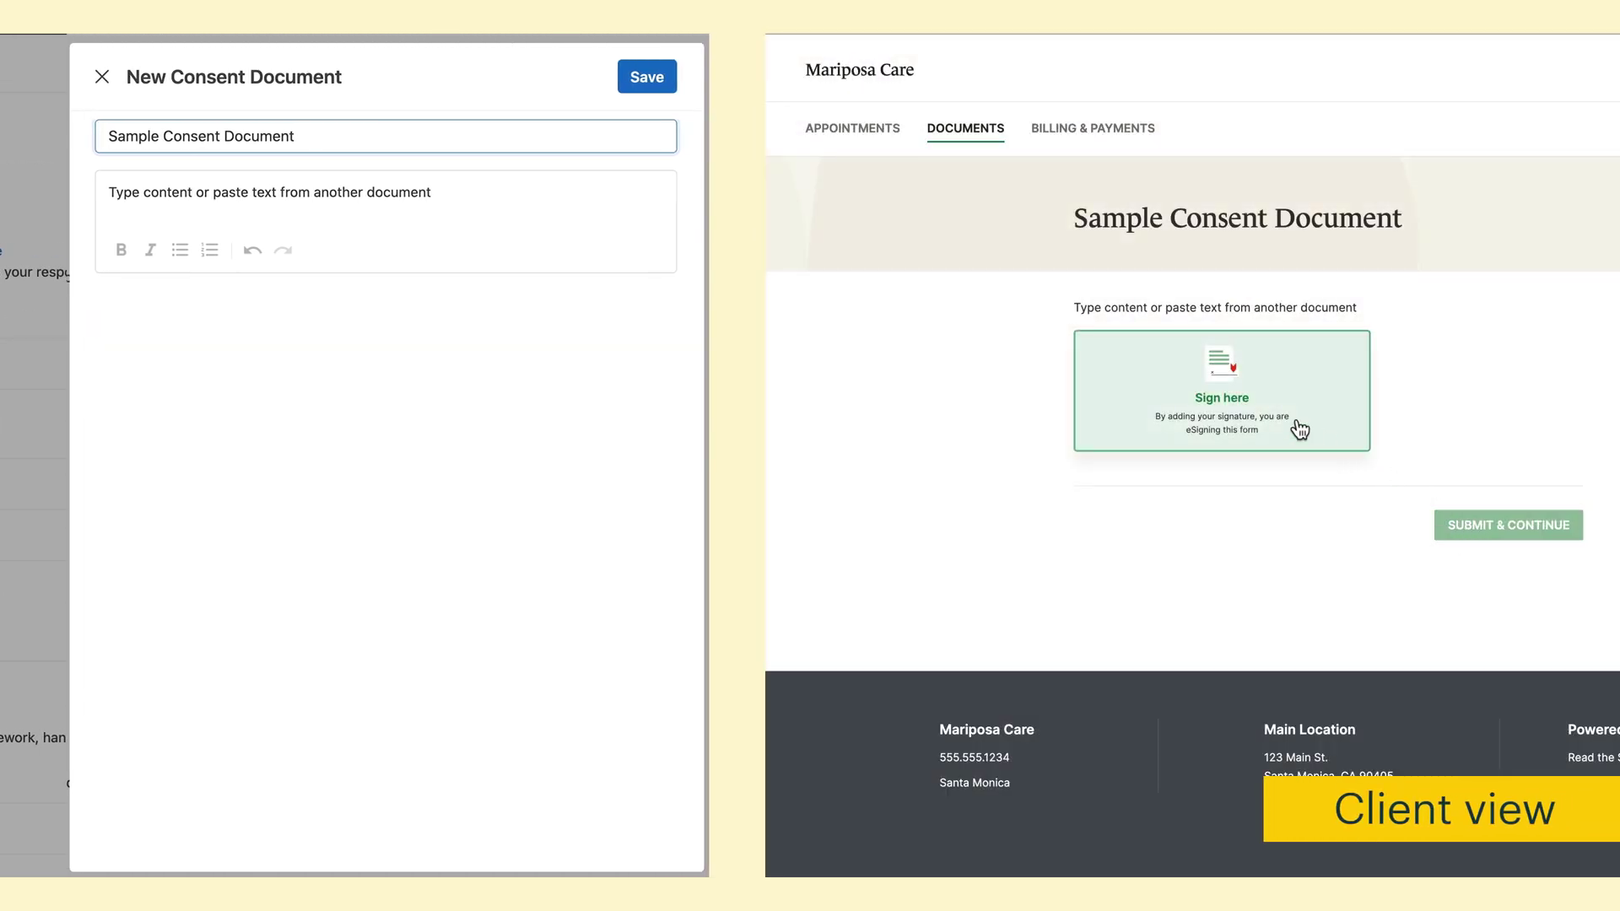
left_click(1298, 422)
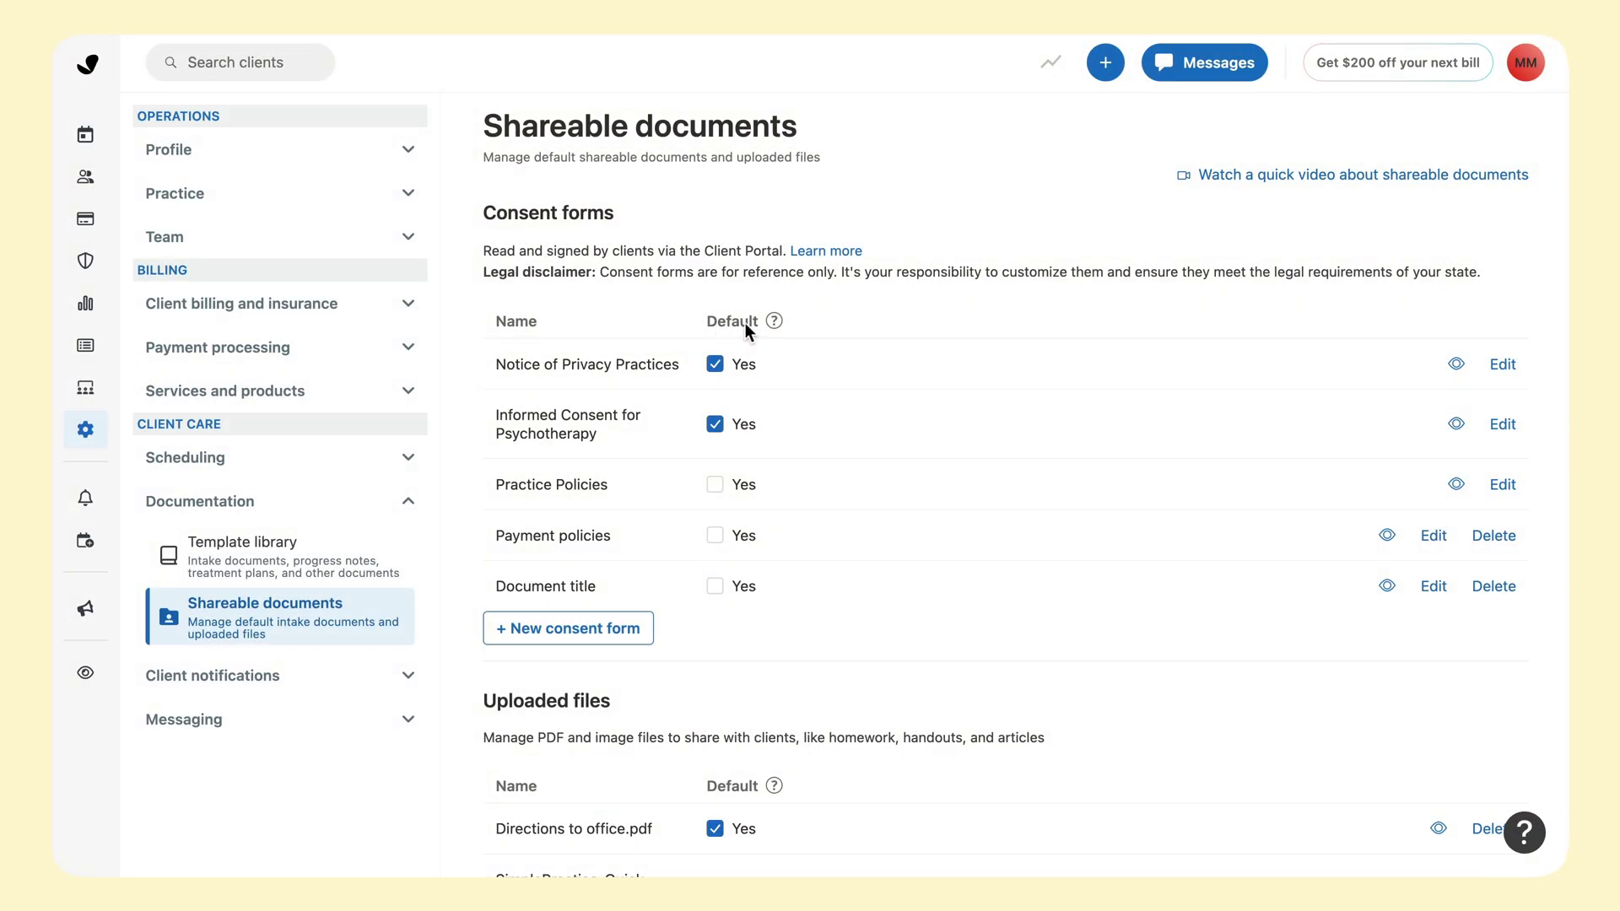
Mark Practice Policies and Payment policies as default consent forms, then scroll through the list.
left_click(715, 485)
left_click(715, 537)
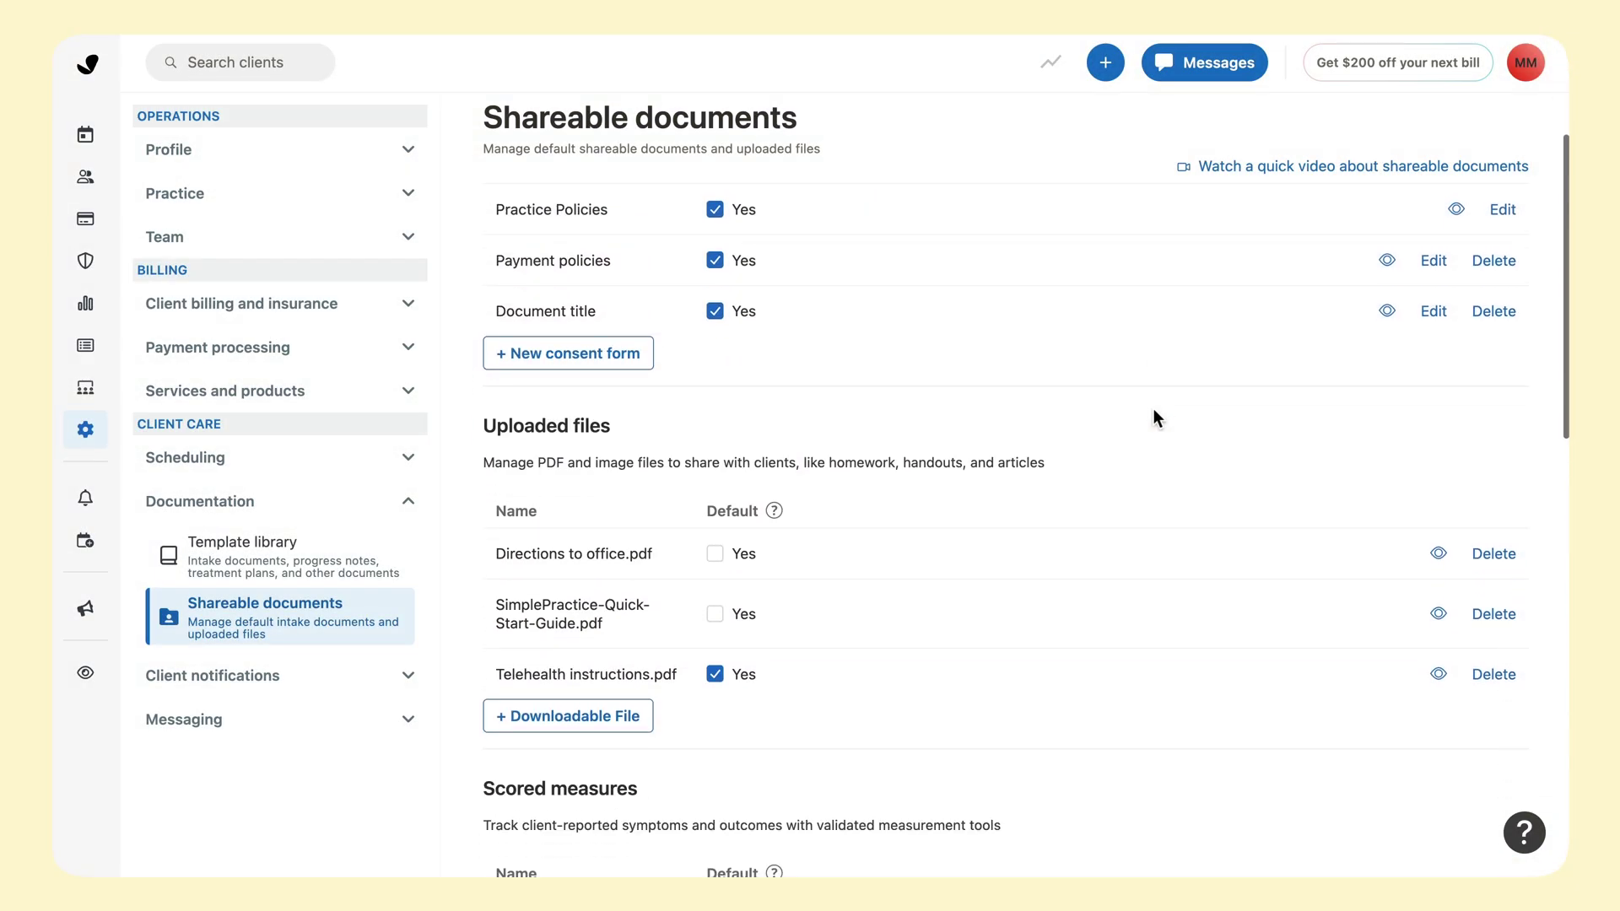
scroll(1152, 408, "down", 3)
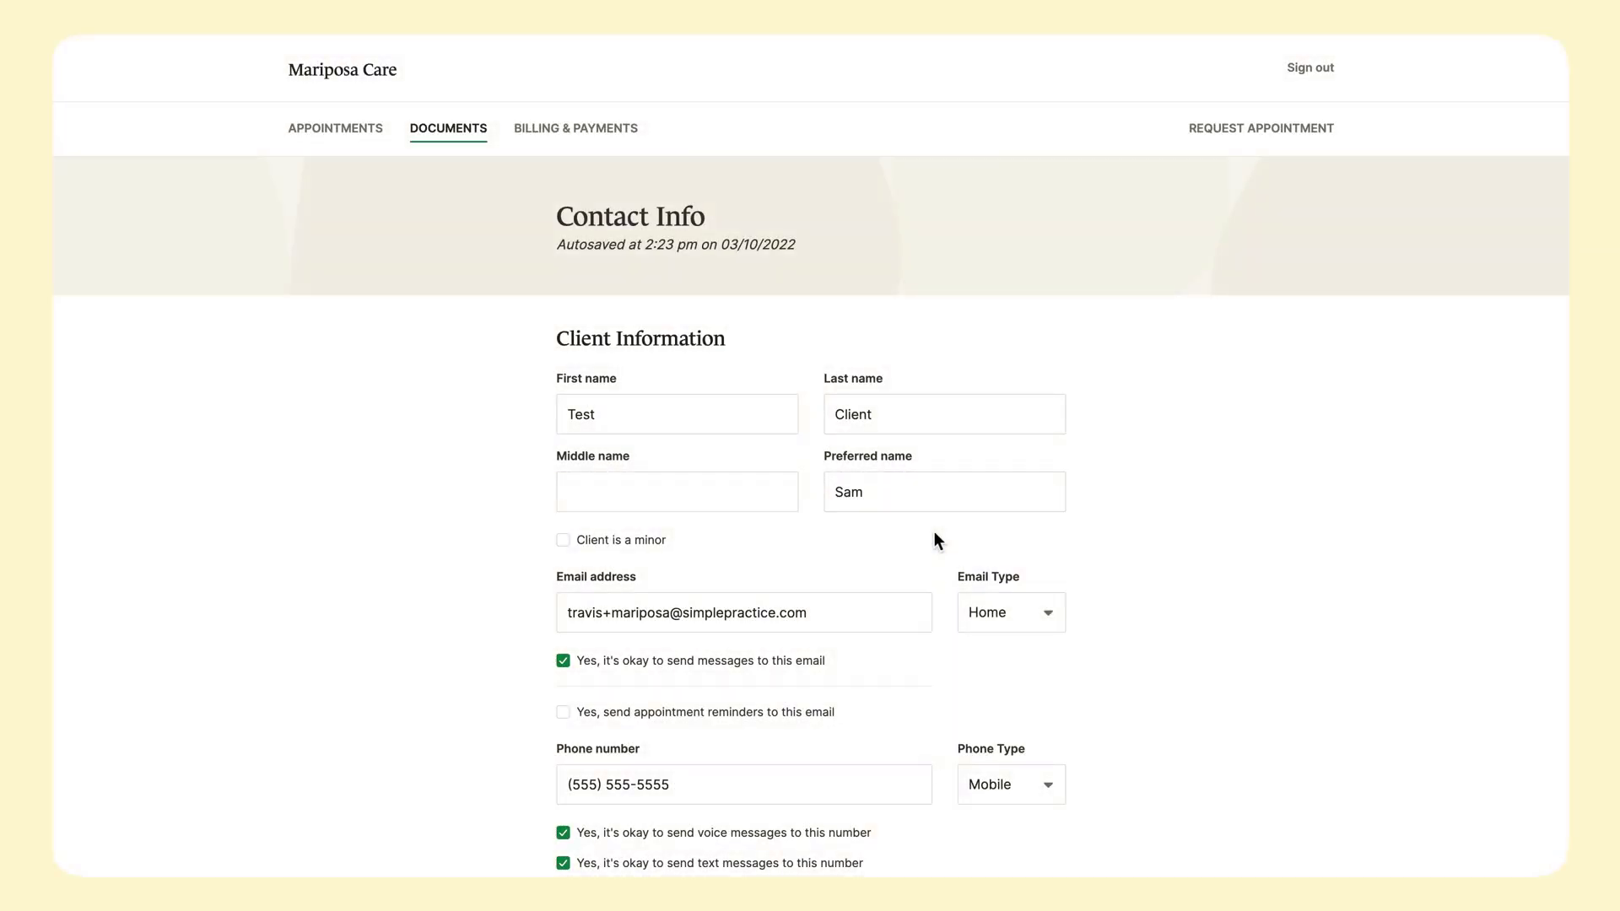
Scroll down the Contact Info form past the phone number field.
scroll(934, 532, "down", 5)
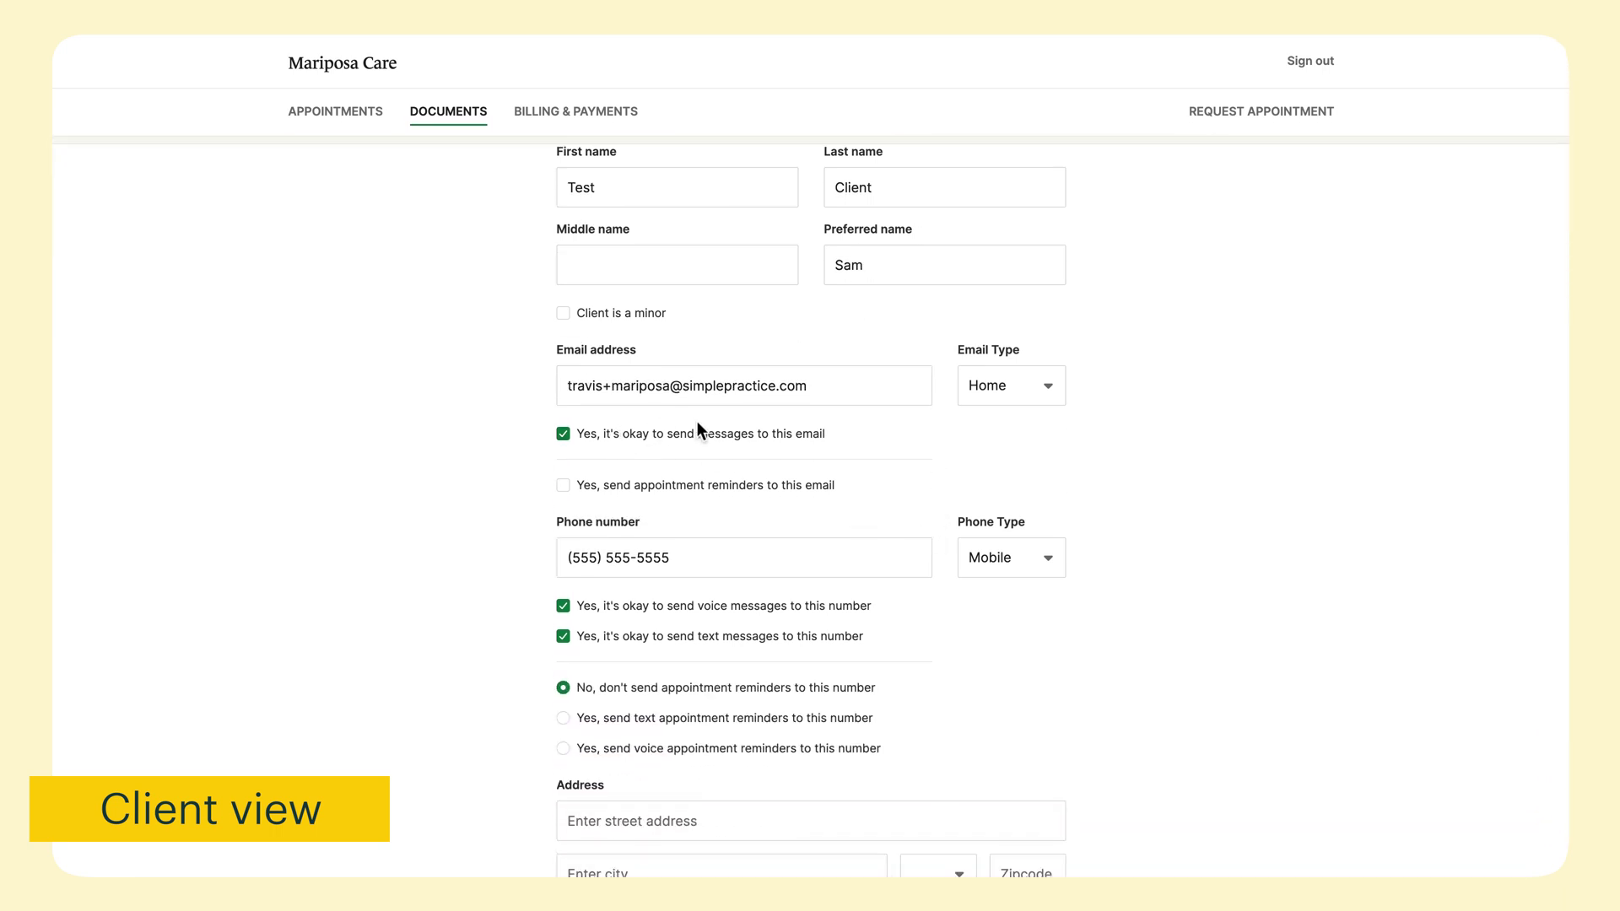
left_click(590, 557)
scroll(698, 564, "down", 6)
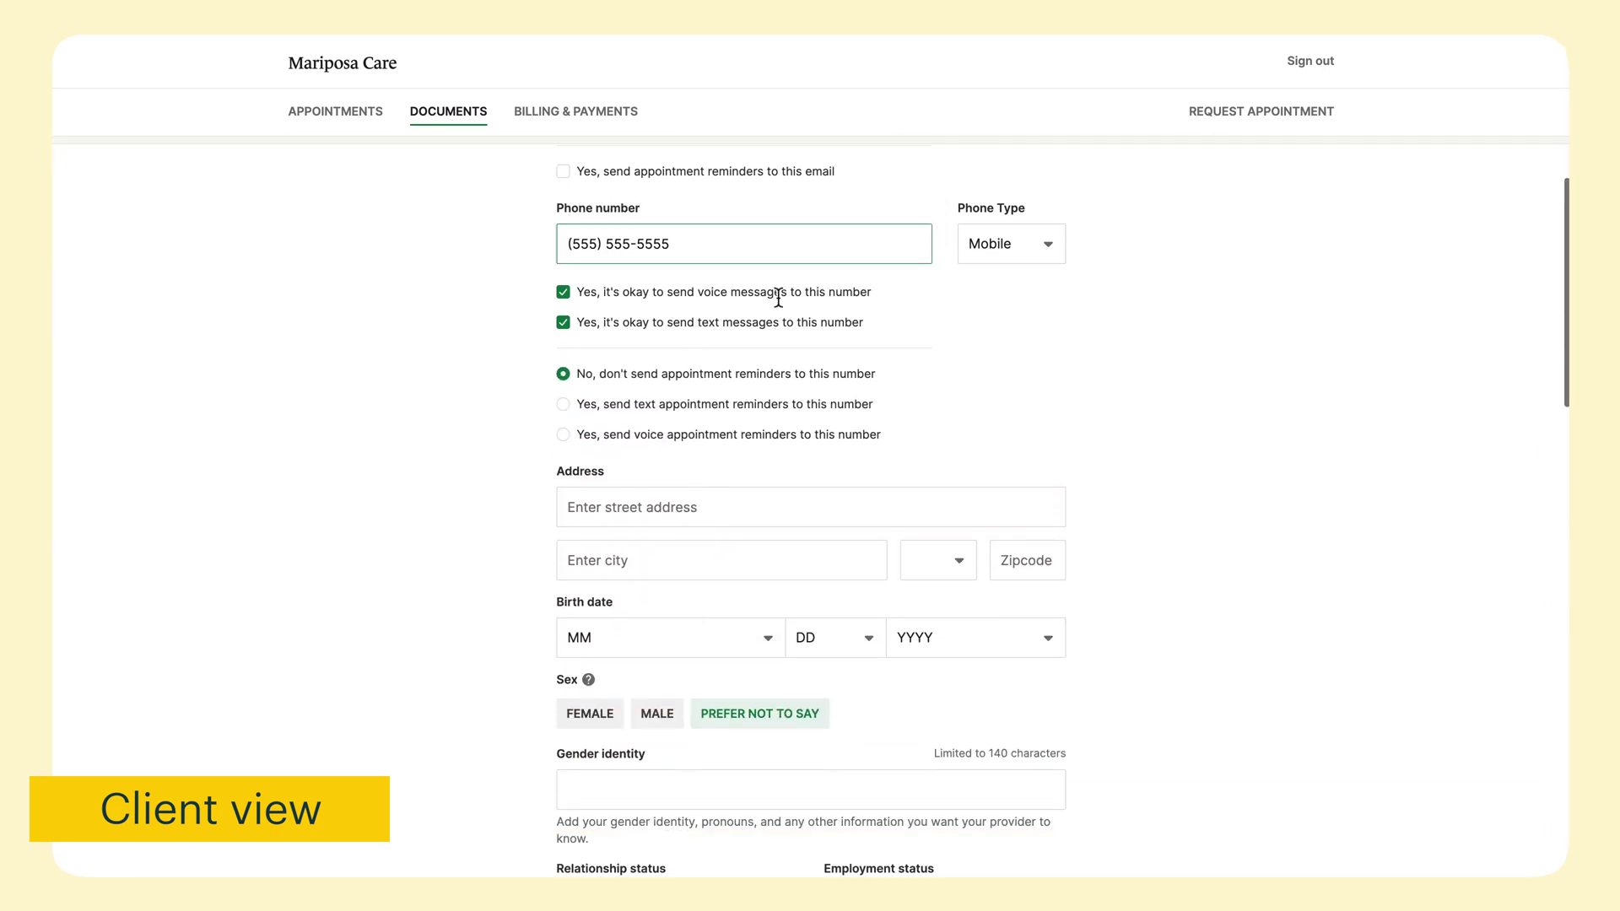
scroll(778, 297, "down", 5)
Enter the address 555 5th Street, Santa Monica, choose the state, and begin the zipcode with 90.
left_click(749, 286)
type("555 5th Street")
key("Tab")
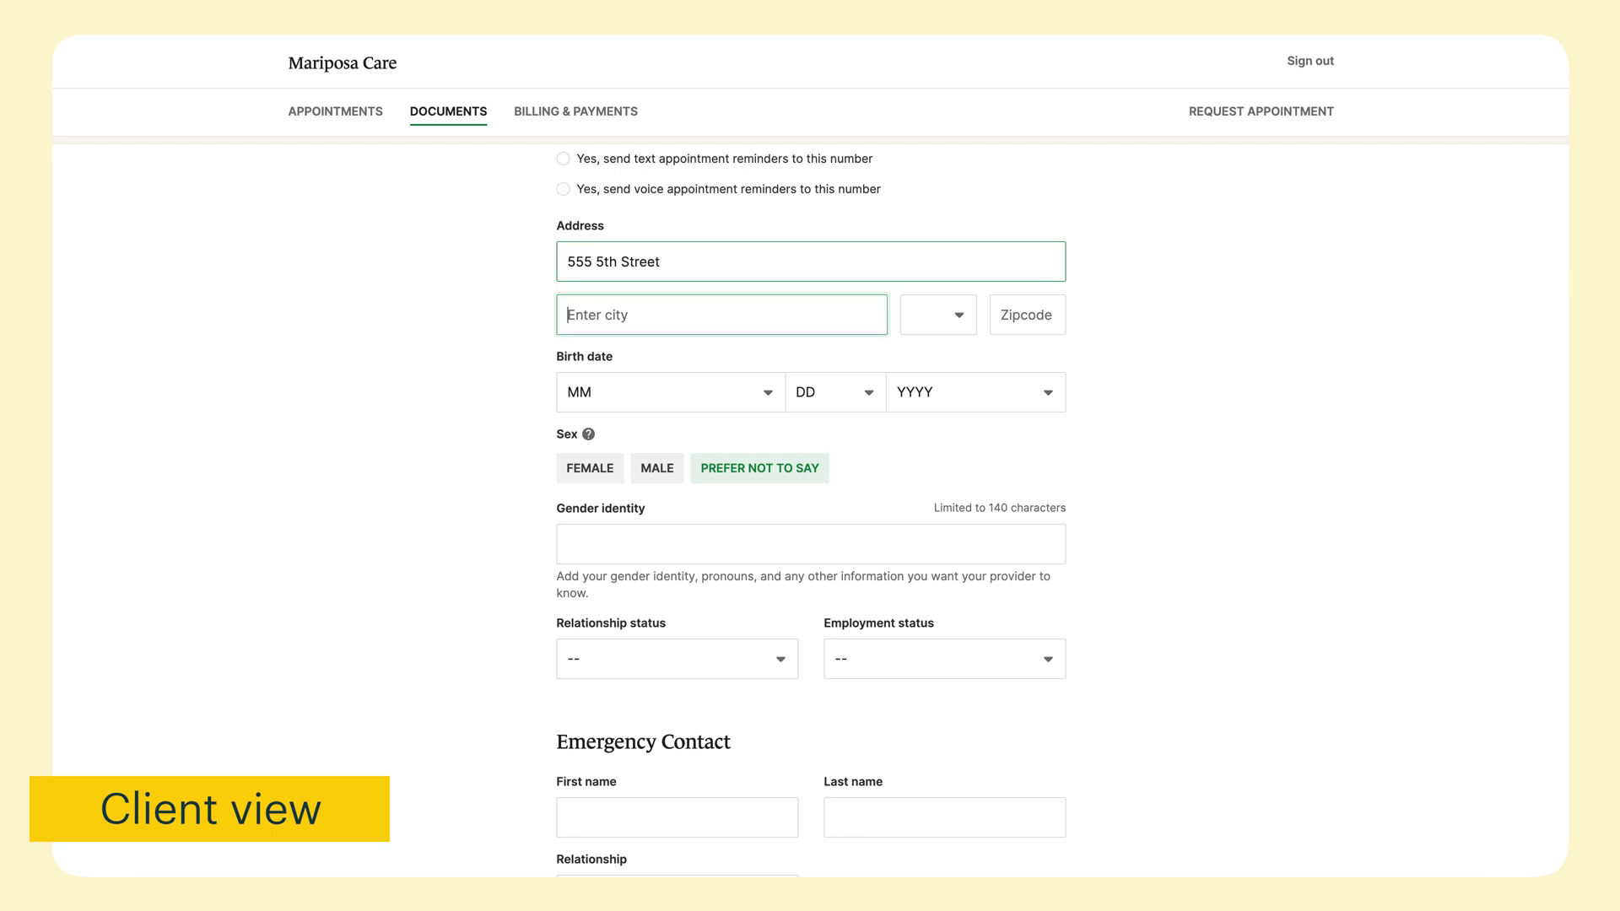
type("Santa Monica")
key("Tab")
key("c")
key("Tab")
type("90")
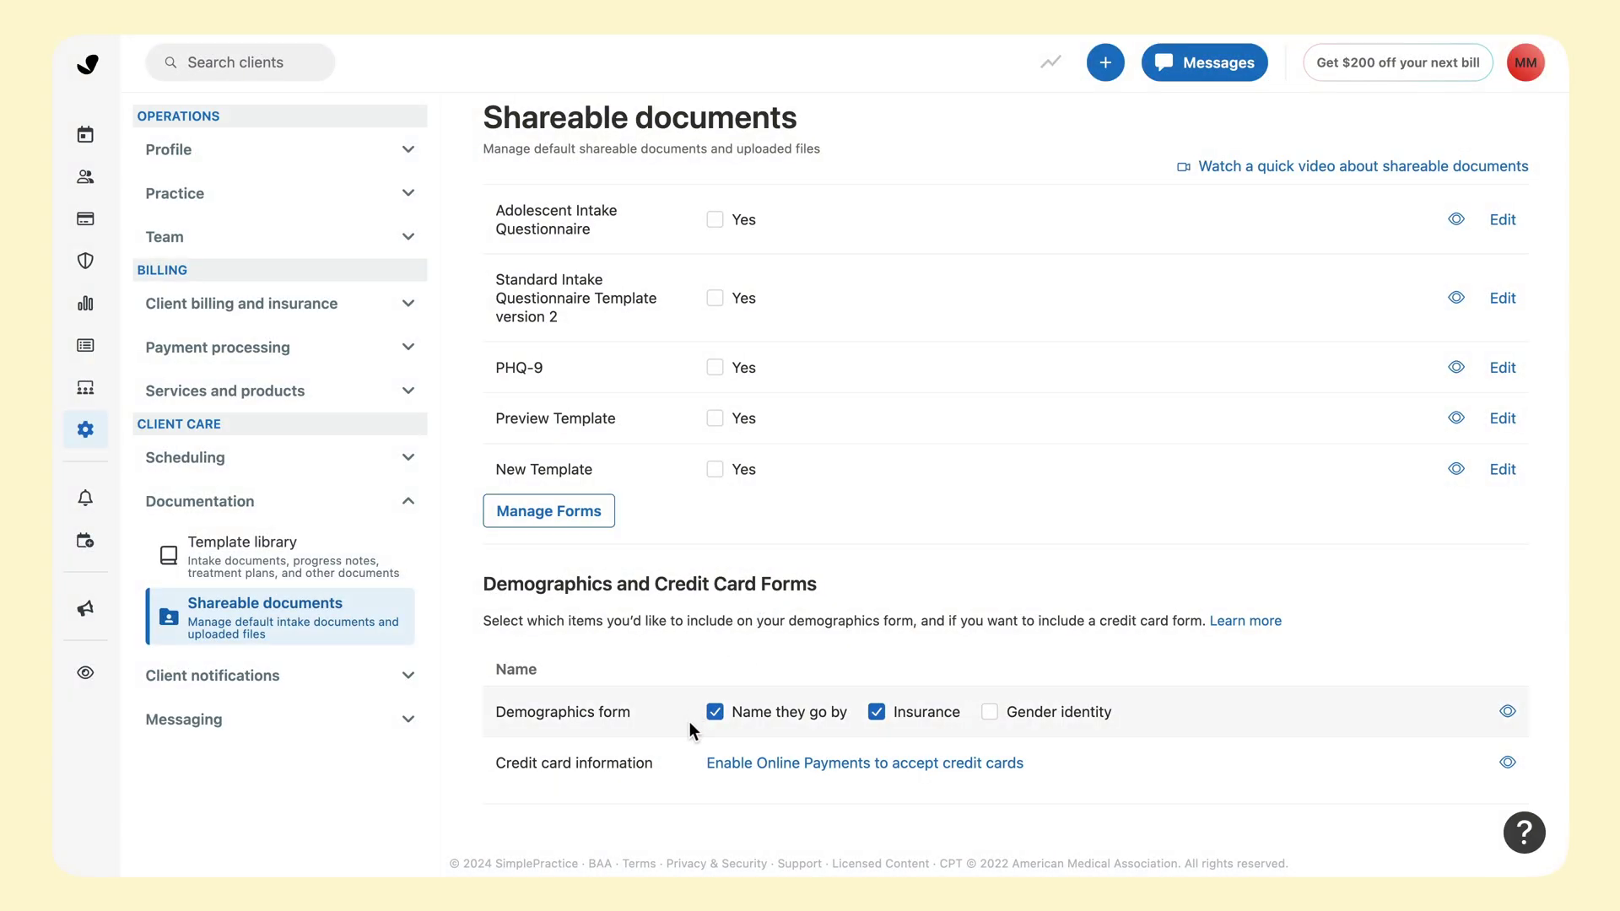
Tick Gender identity in the Demographics form row of Shareable documents.
left_click(989, 713)
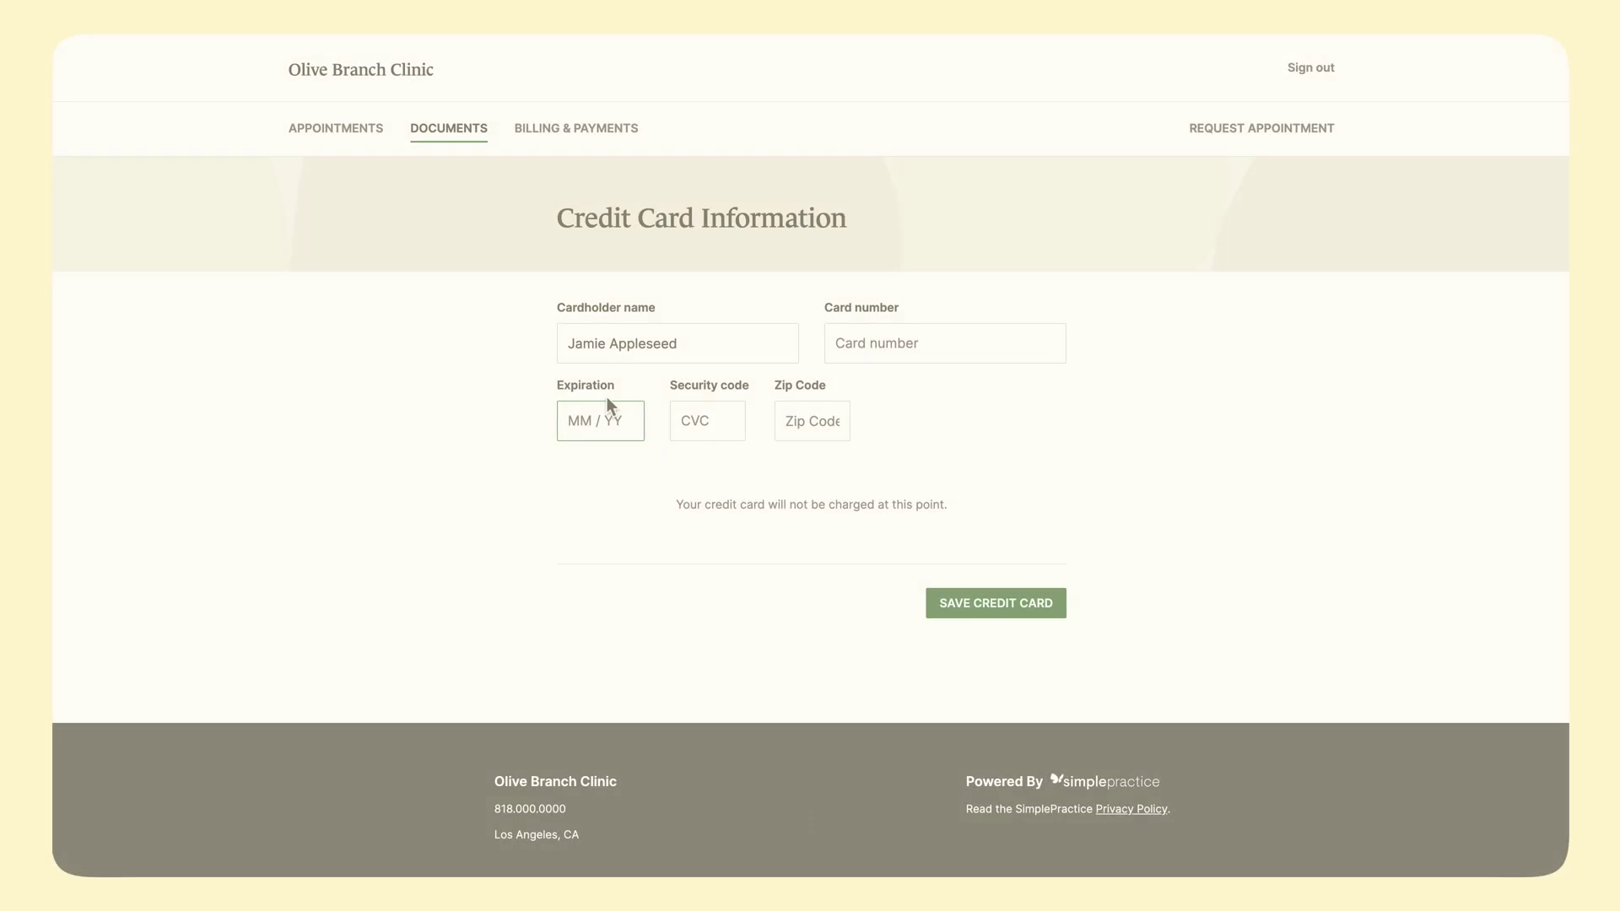
left_click(878, 345)
type("42")
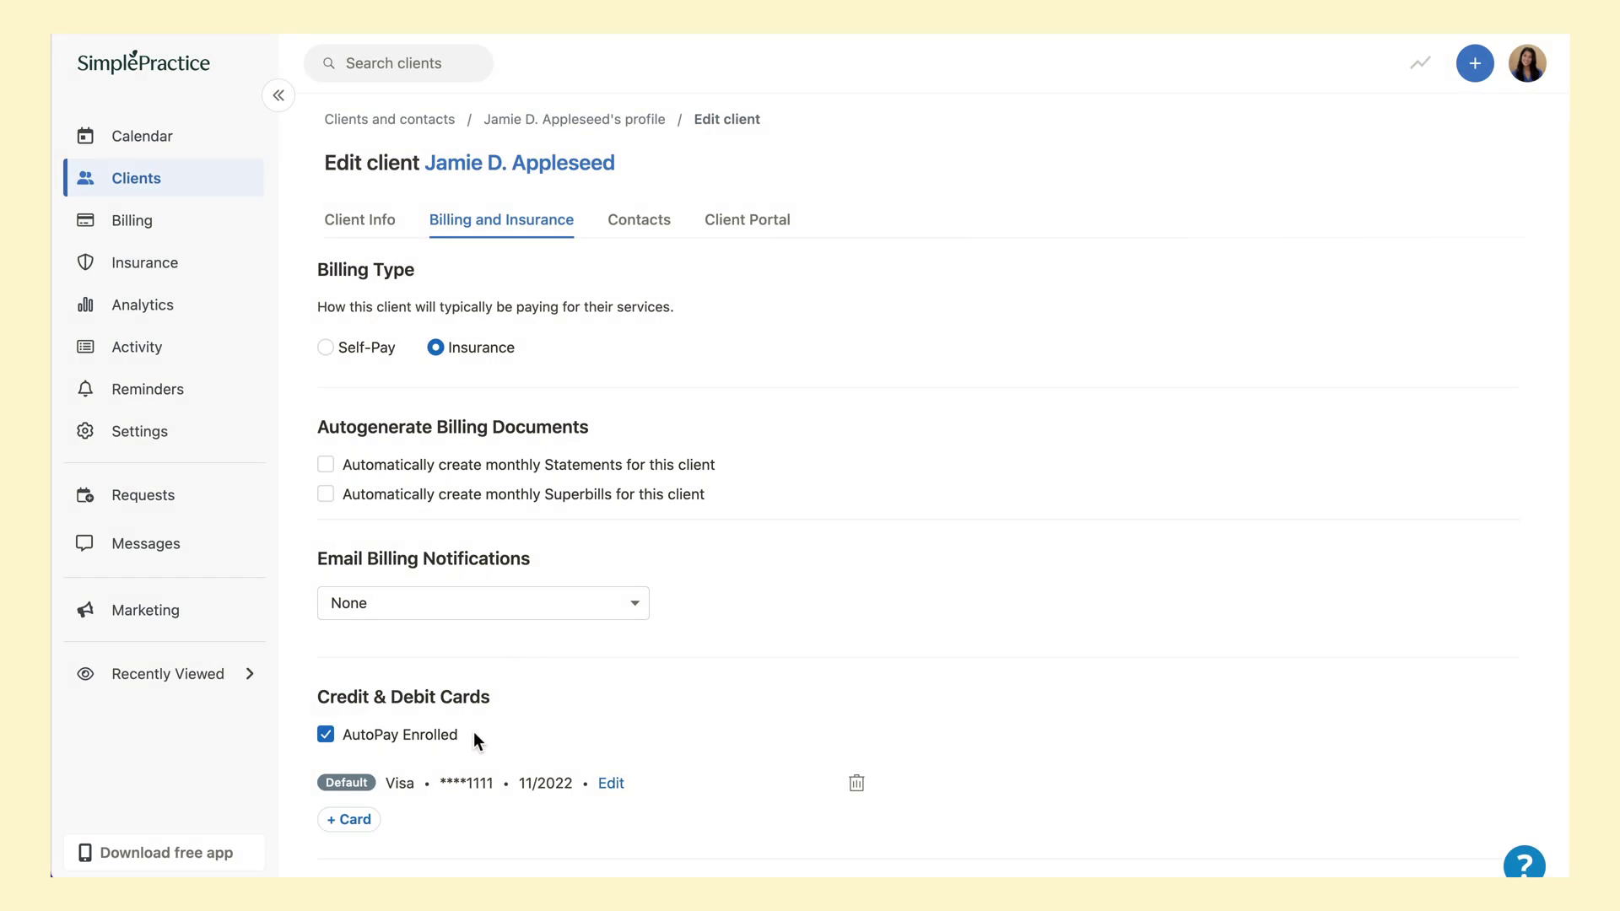
left_click(610, 782)
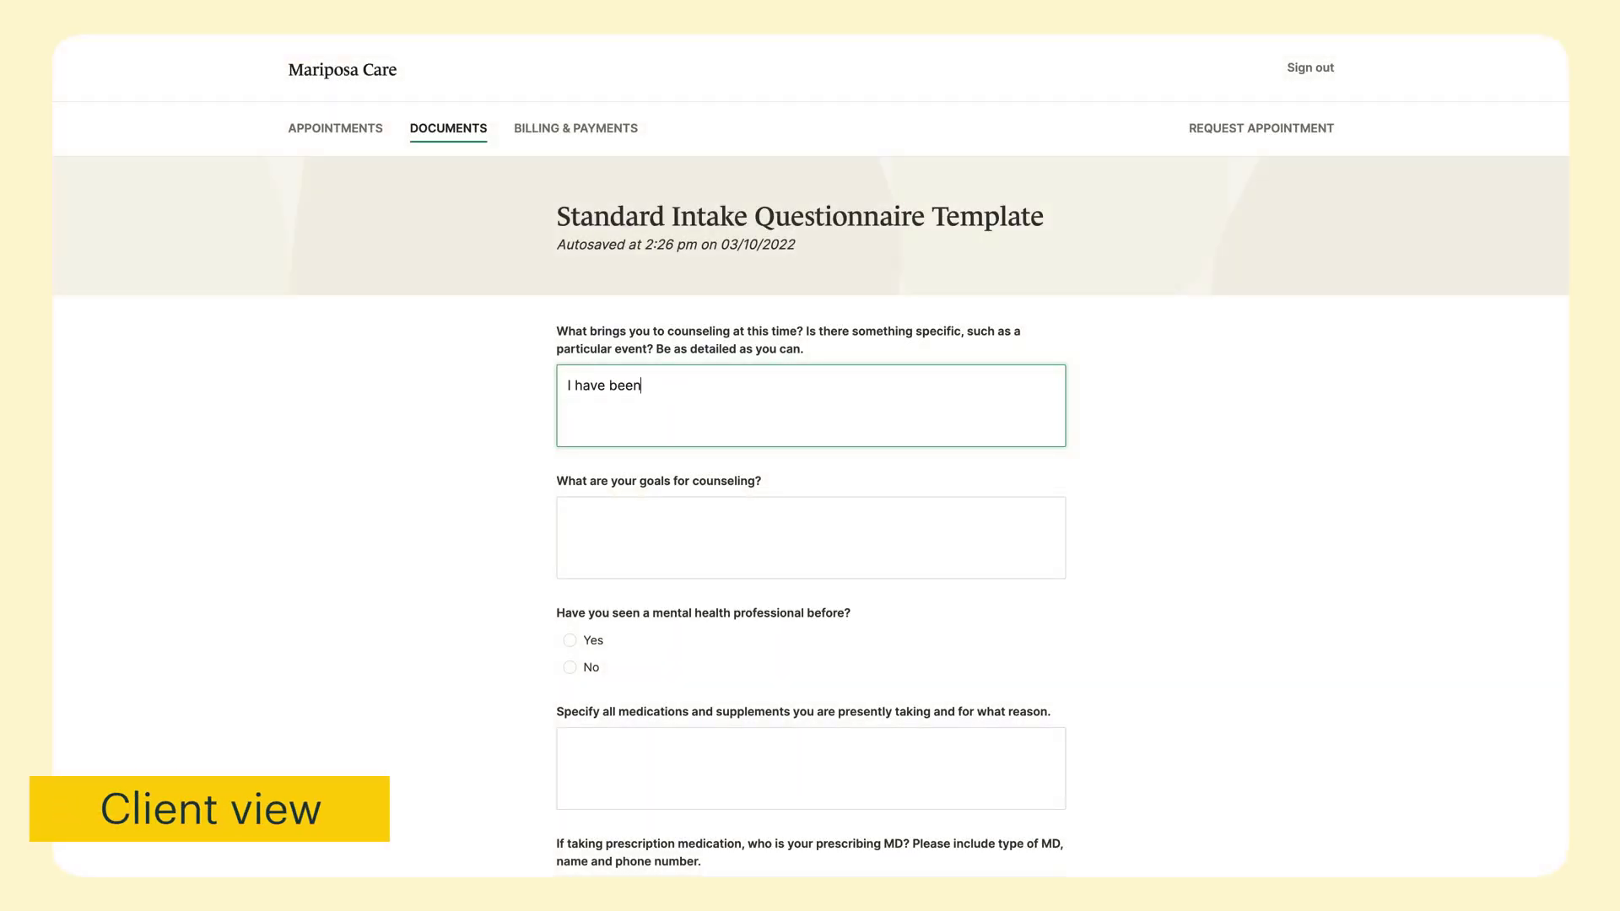
Answer the first intake question with 'I have been feeling anxious when driving on the highway'.
type(" feeling anxious when driving on the hi")
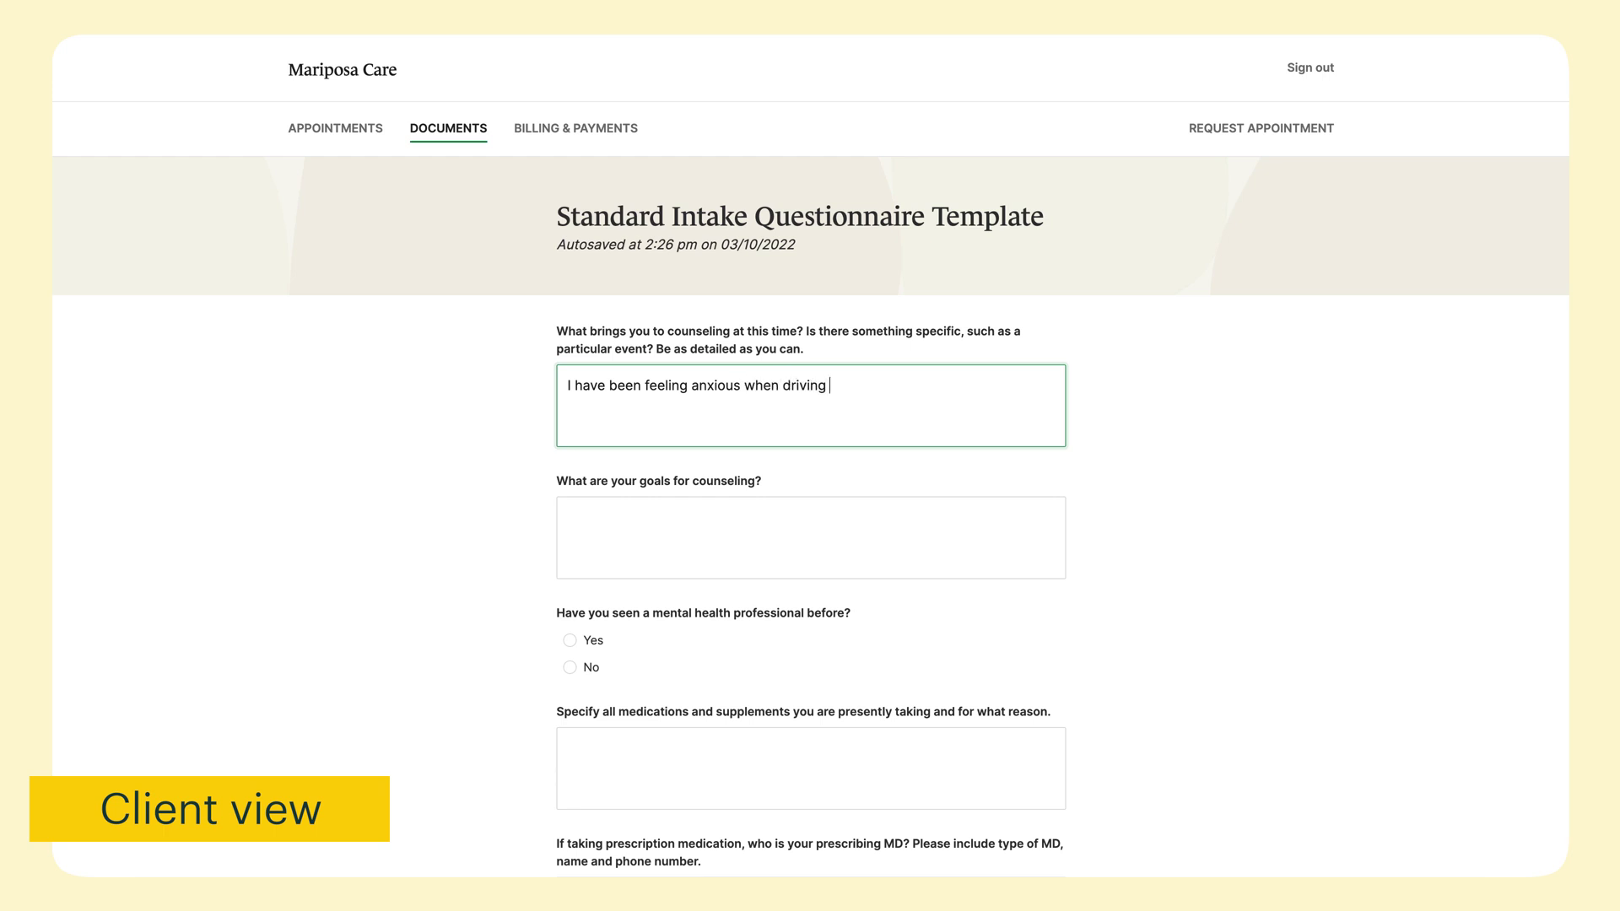
type("ghway")
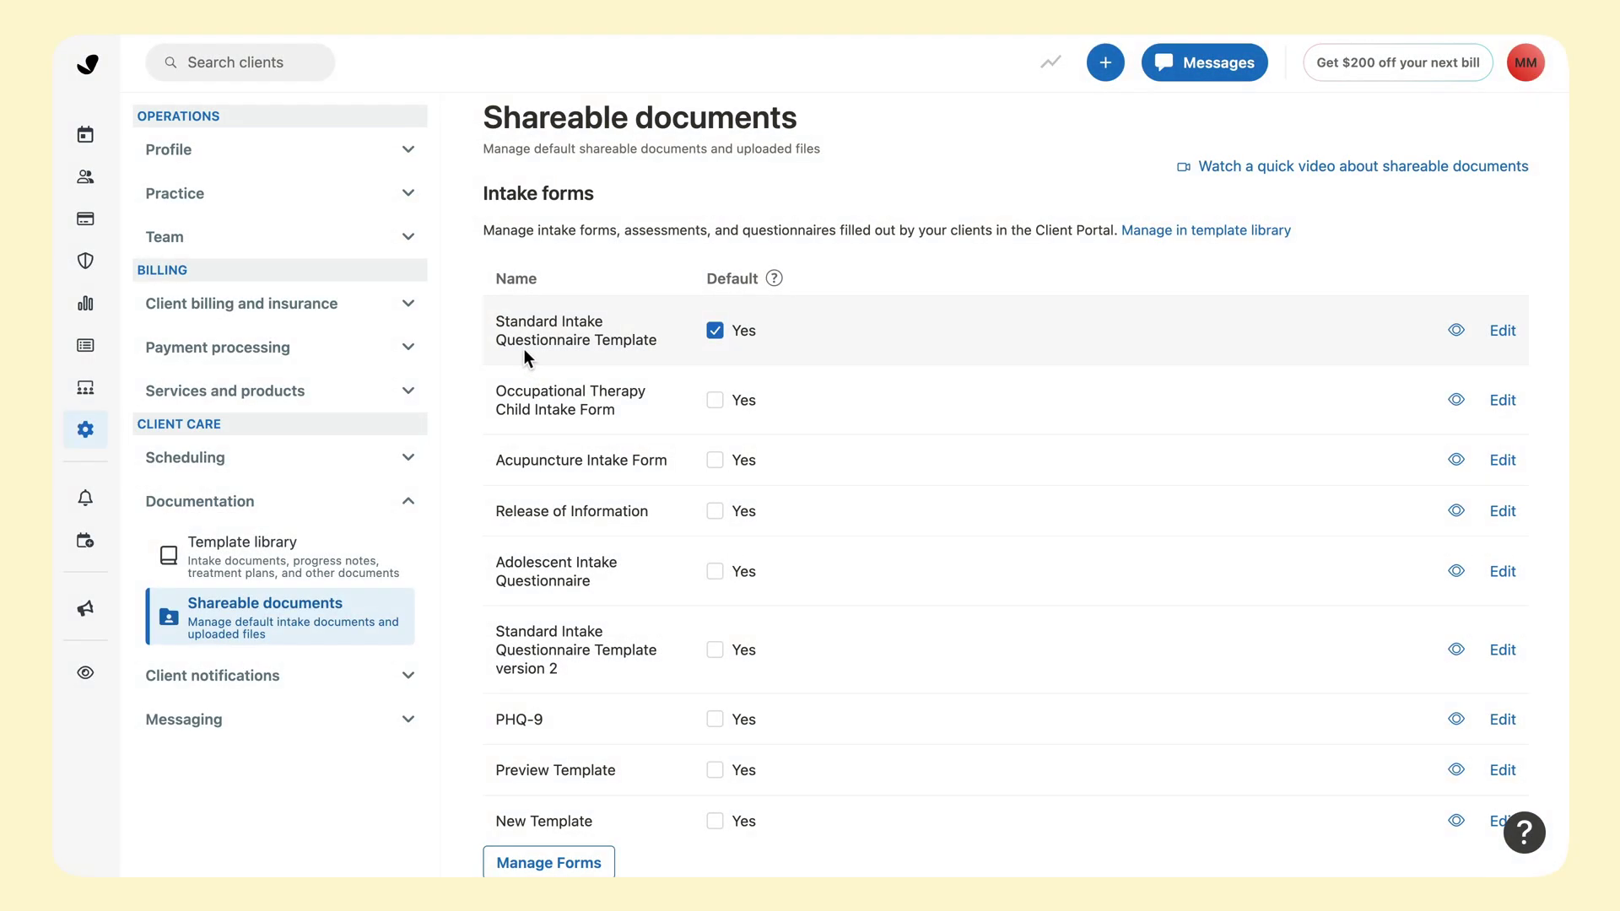
scroll(831, 344, "down", 1)
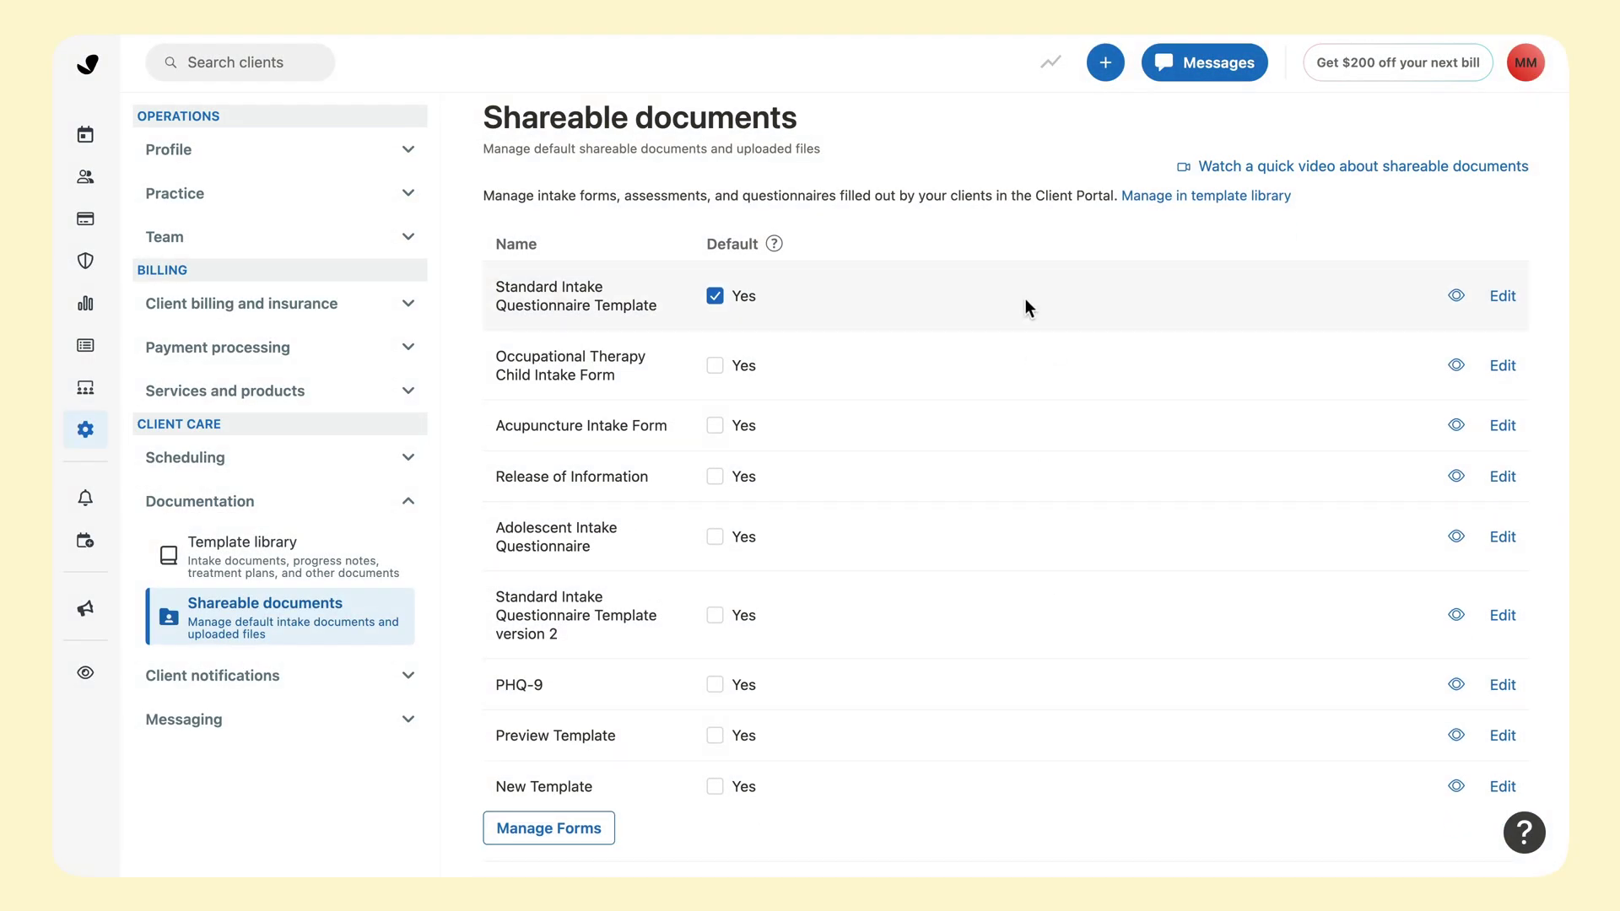
Open the template library and the Adolescent Intake Questionnaire template.
left_click(552, 829)
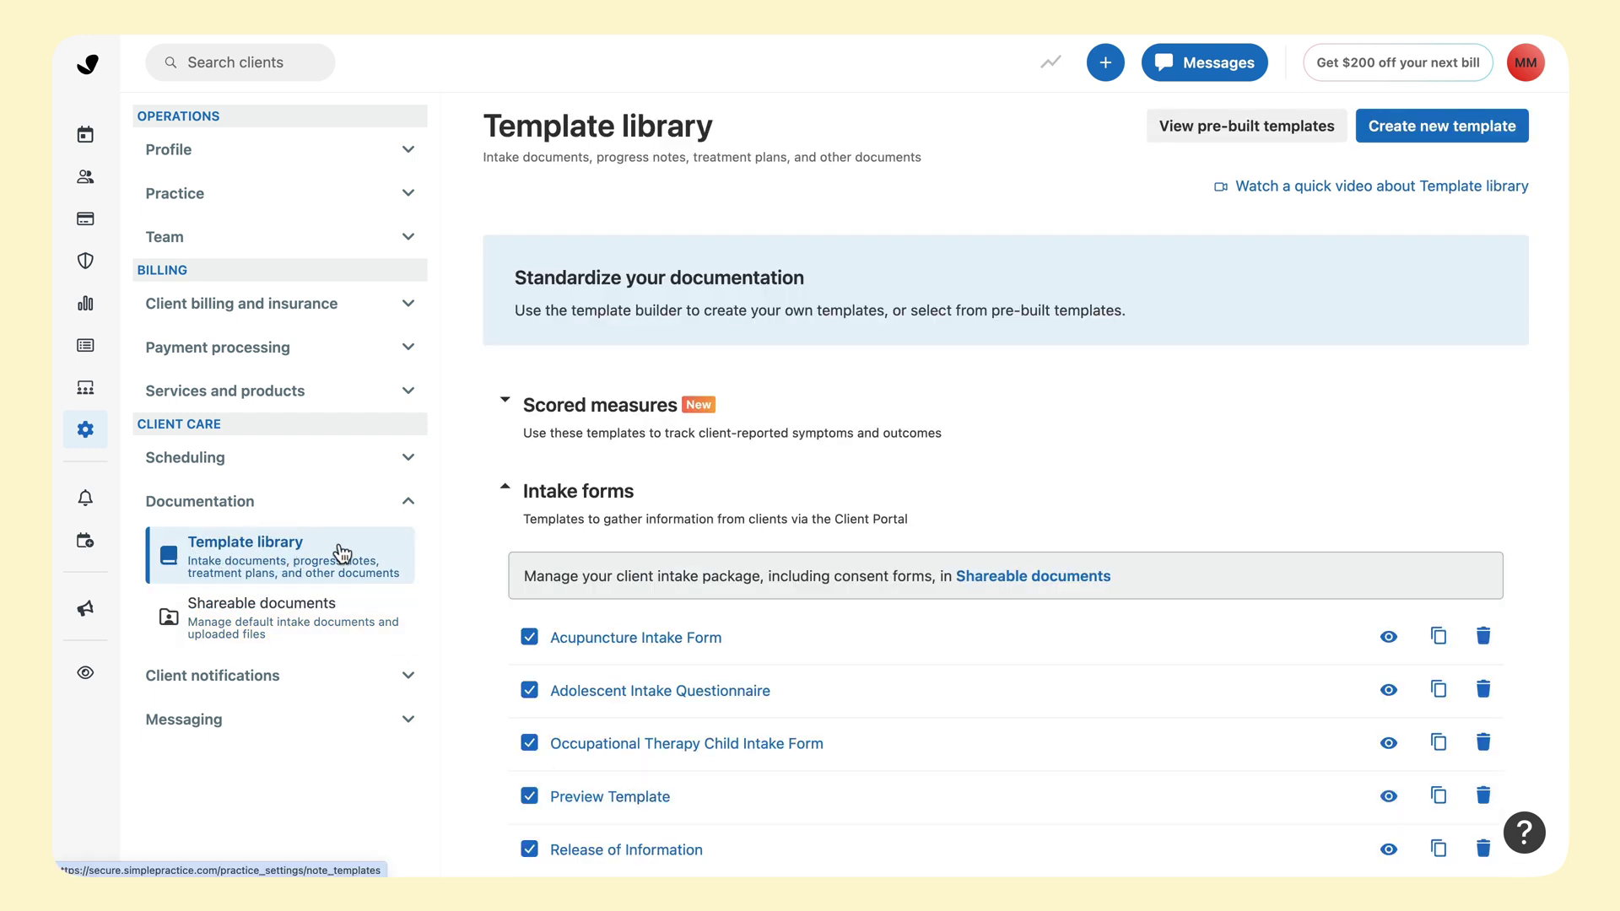
scroll(889, 536, "down", 1)
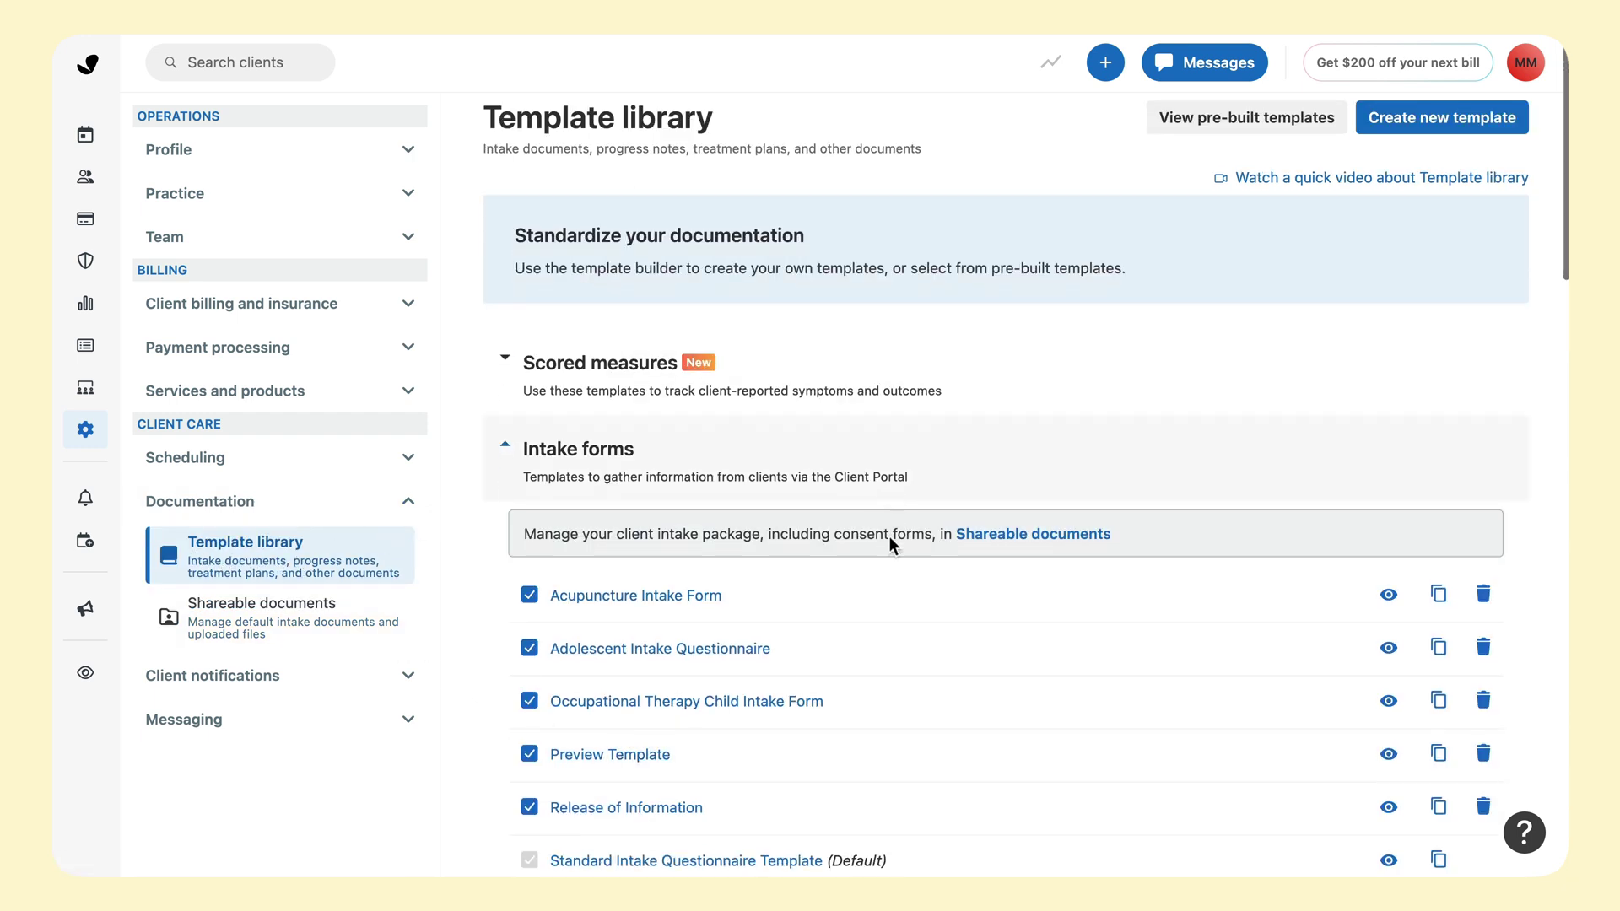
scroll(889, 536, "down", 3)
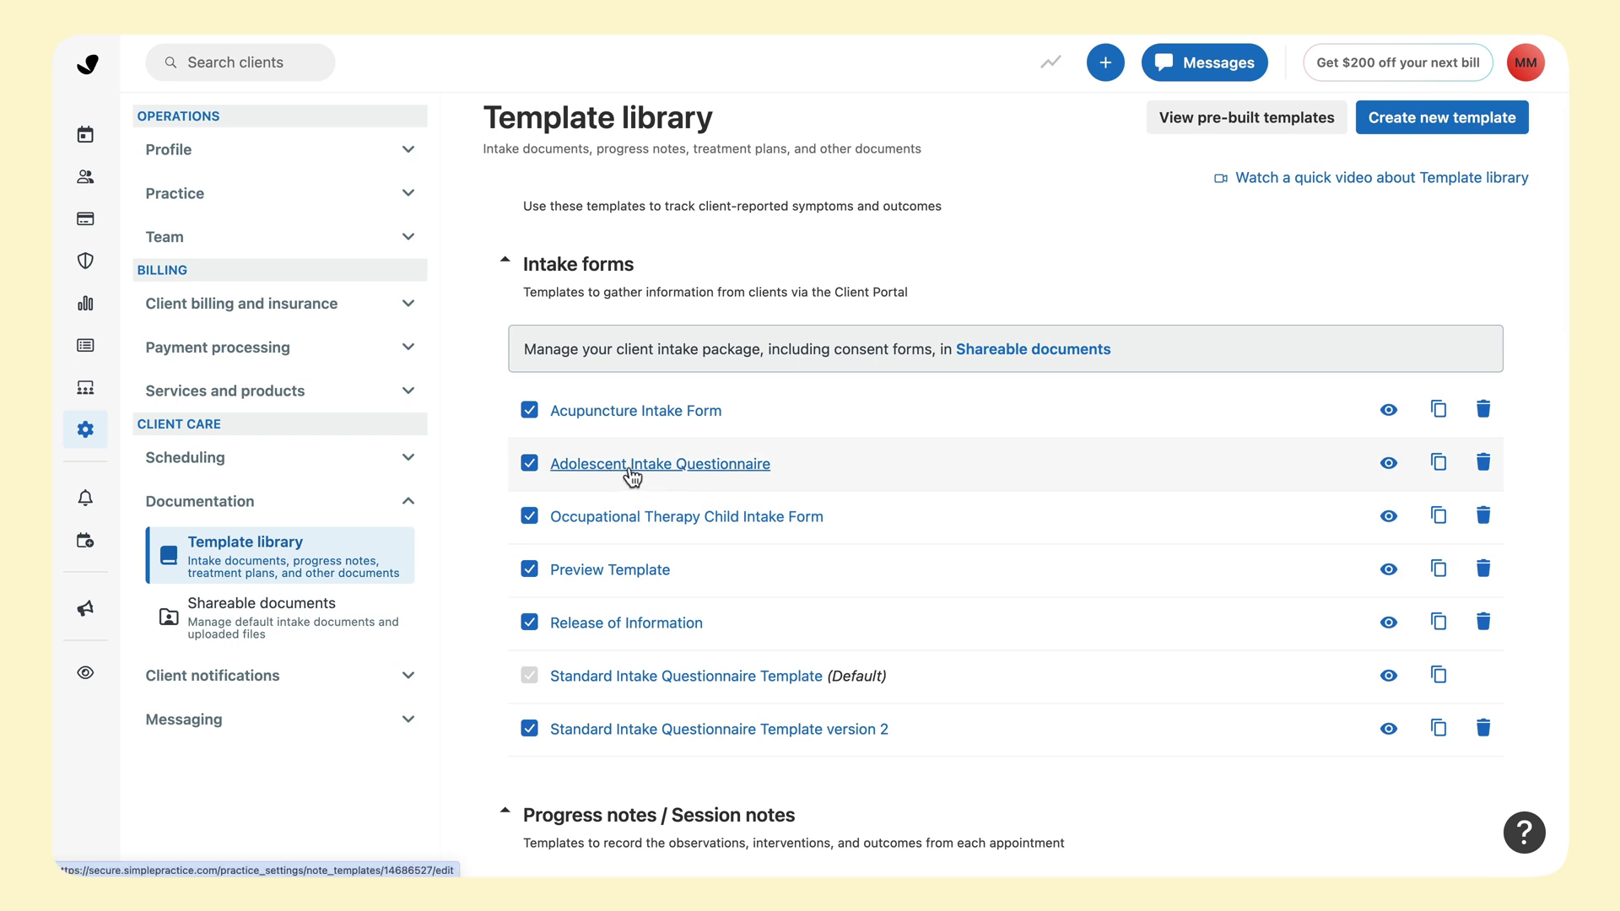
left_click(631, 471)
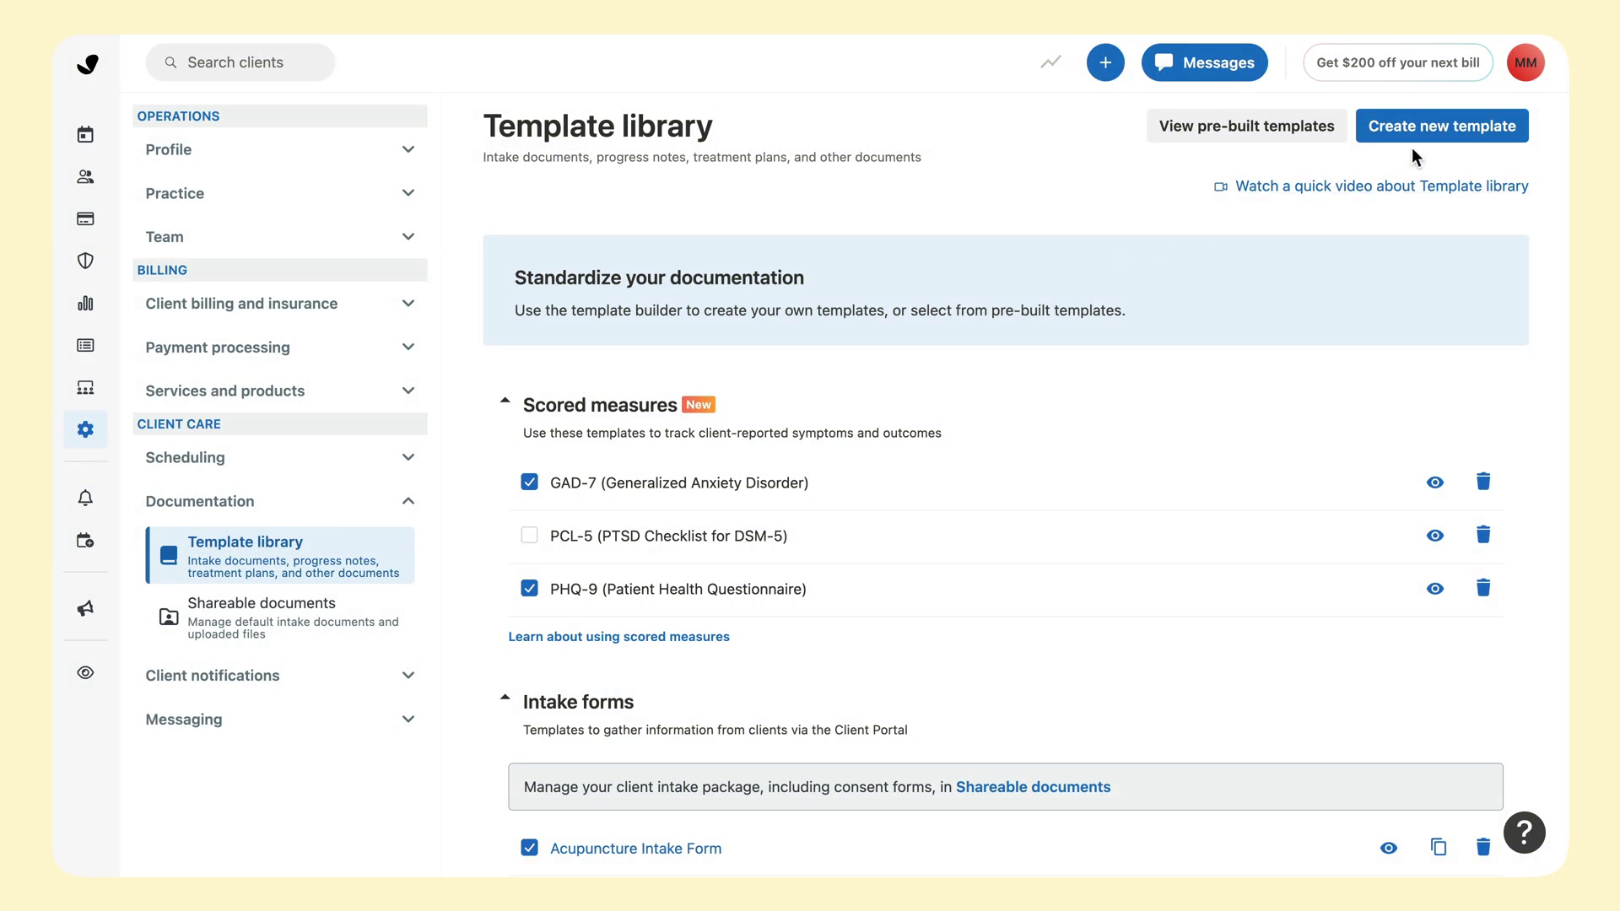
Start a new template, cancel it, and browse the pre-built templates.
left_click(1450, 135)
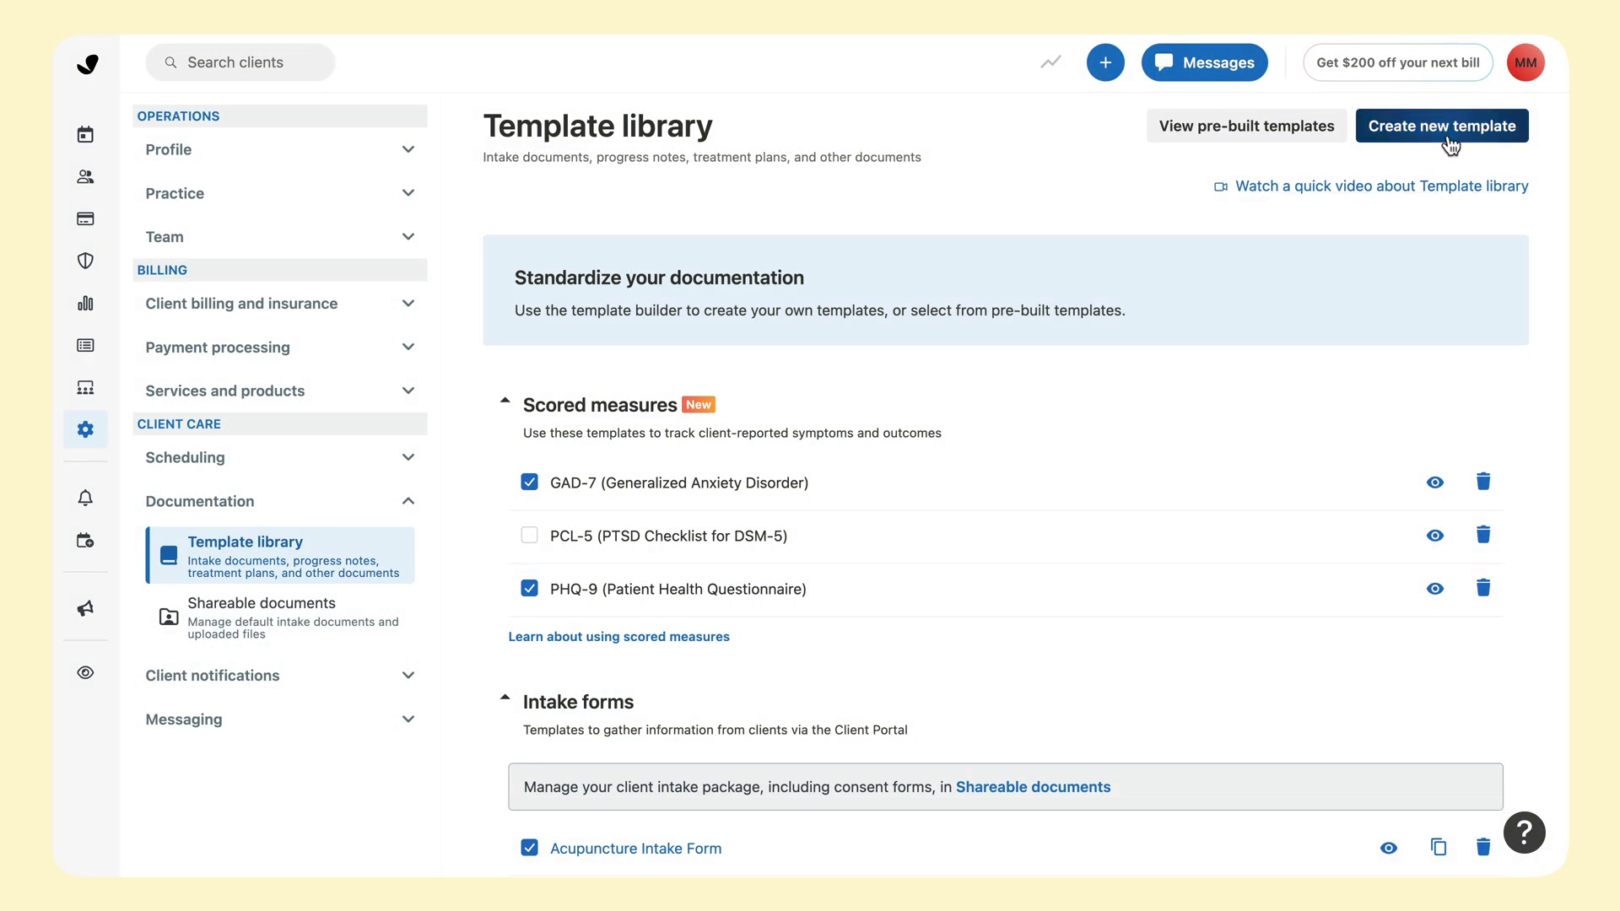
left_click(1423, 213)
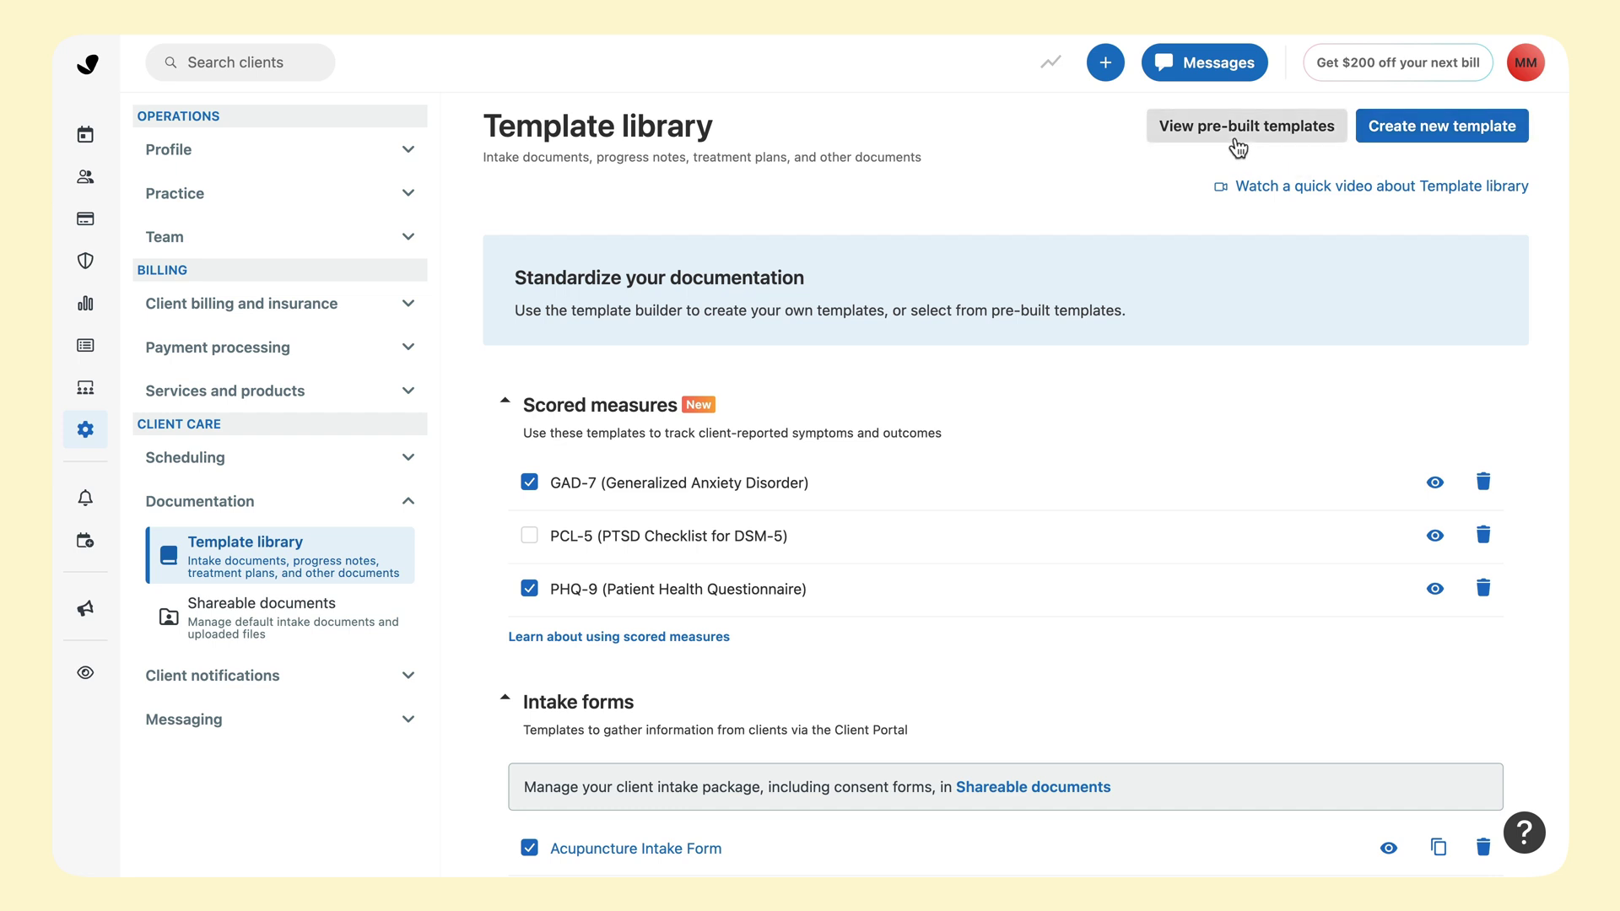
left_click(1237, 135)
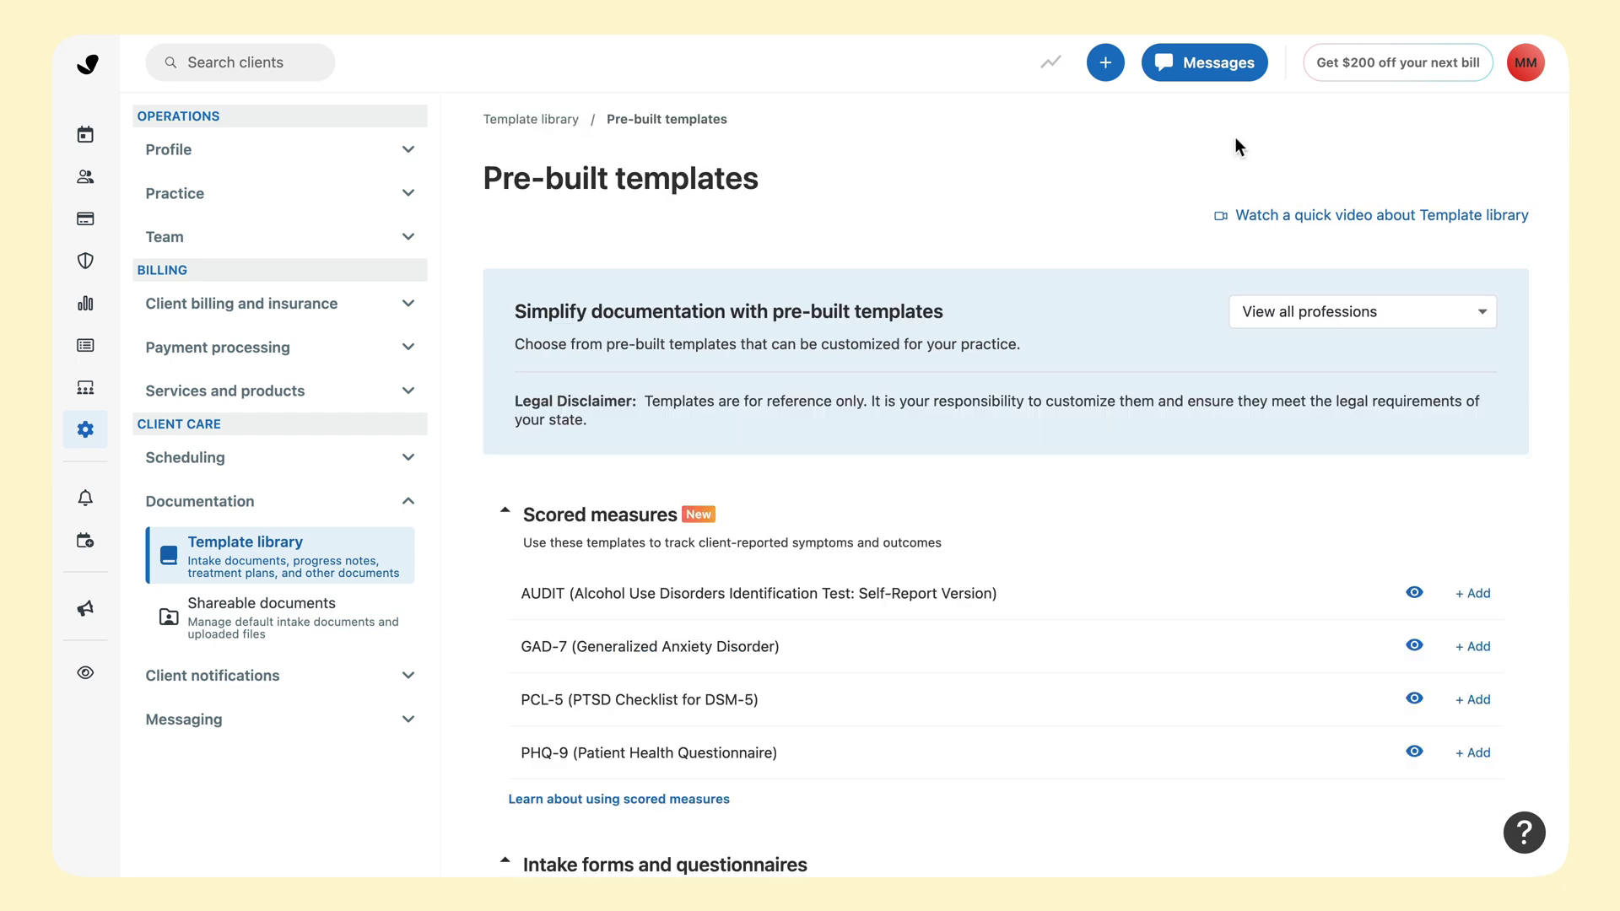